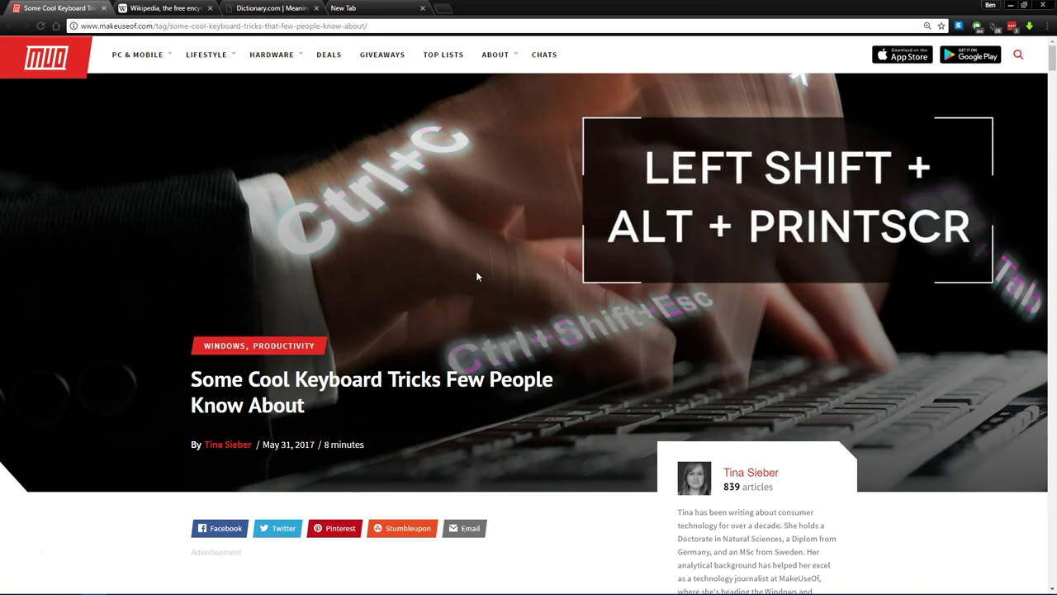
# - Bring up and dismiss the High Contrast prompt, then open and close the Test folder window
pyautogui.press('shift+alt+Print')
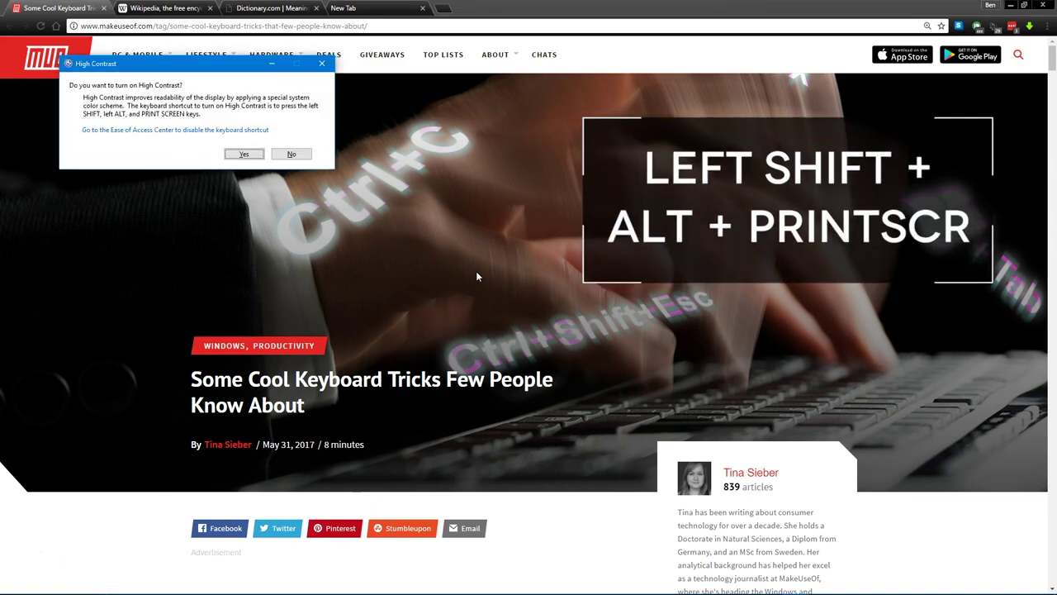
pyautogui.press('Escape')
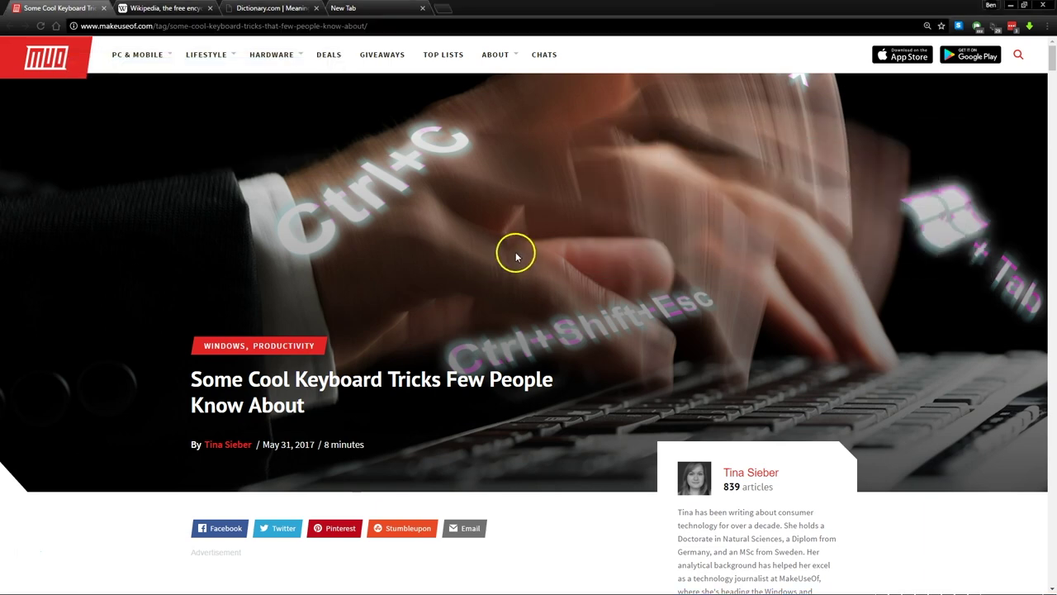
pyautogui.moveTo(702, 591)
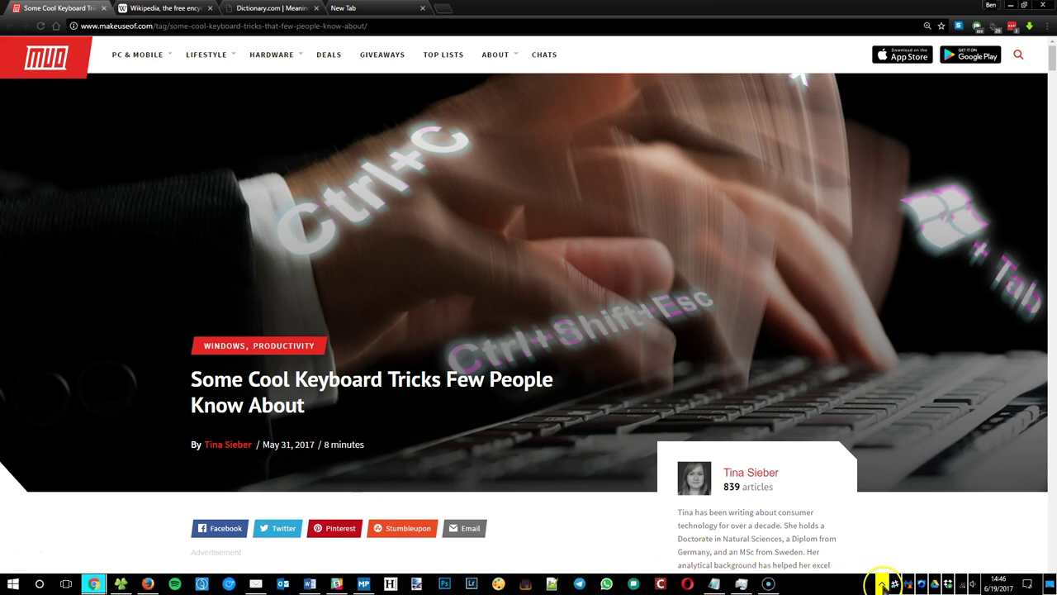
pyautogui.click(120, 584)
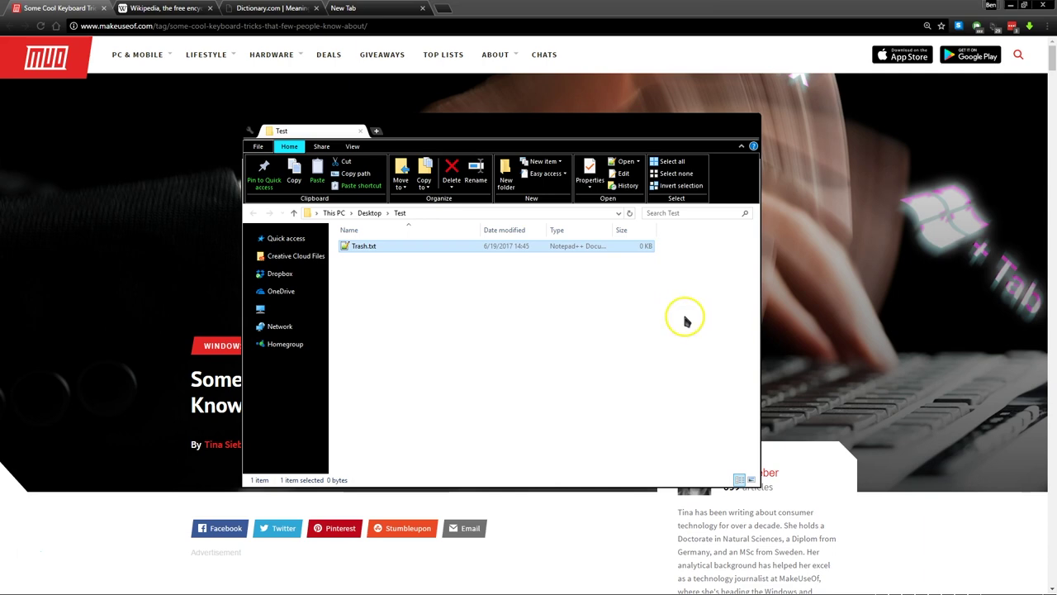
pyautogui.hotkey('alt', 'F4')
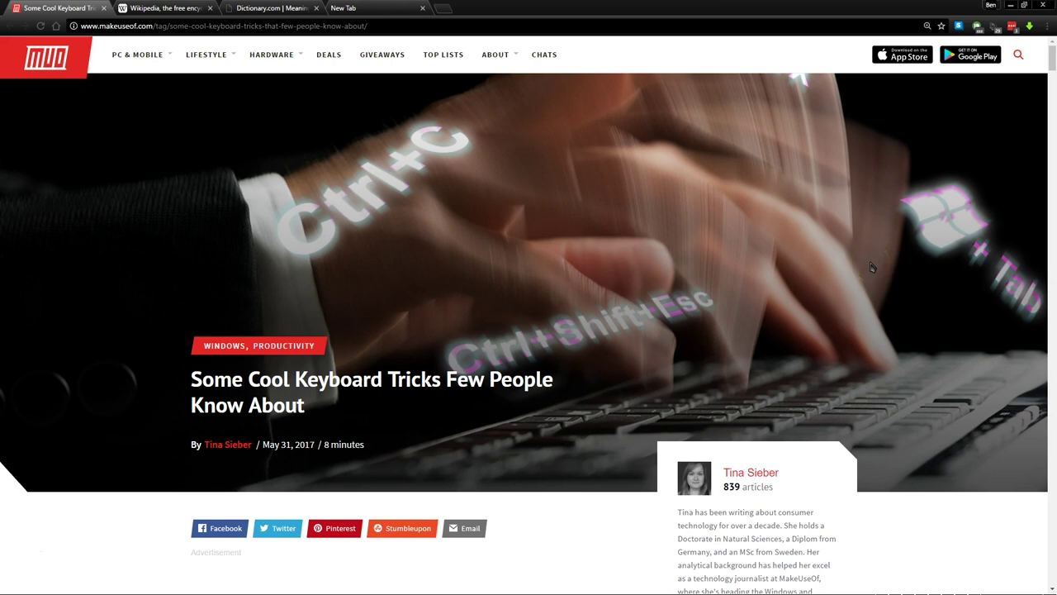
# - Select the Chrome address with Ctrl+L, then Alt+Tab between windows back to the keyboard tricks article
pyautogui.hotkey('ctrl', 'l')
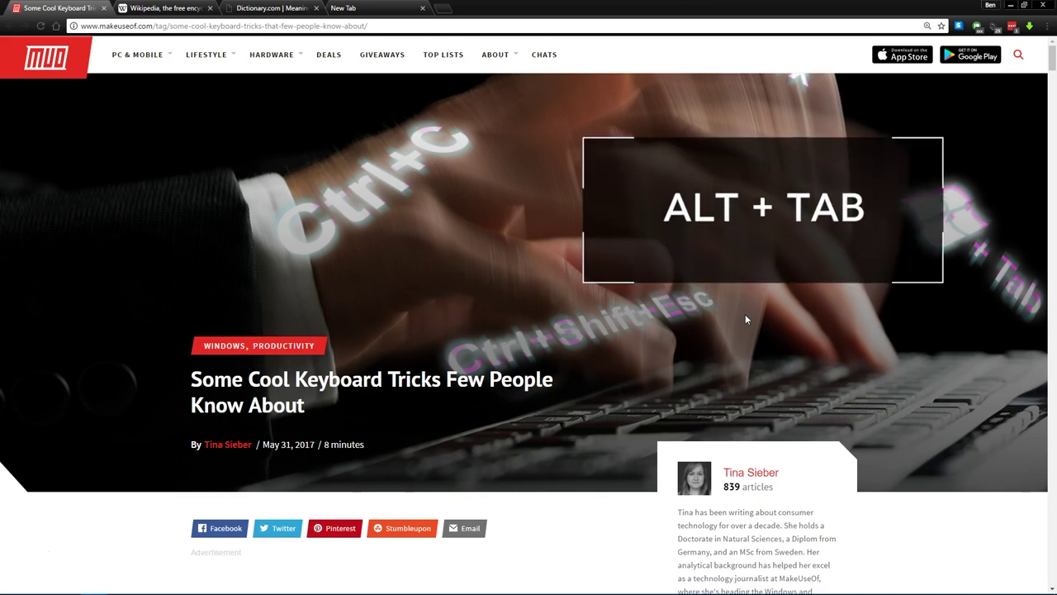
pyautogui.hotkey('alt', 'Tab')
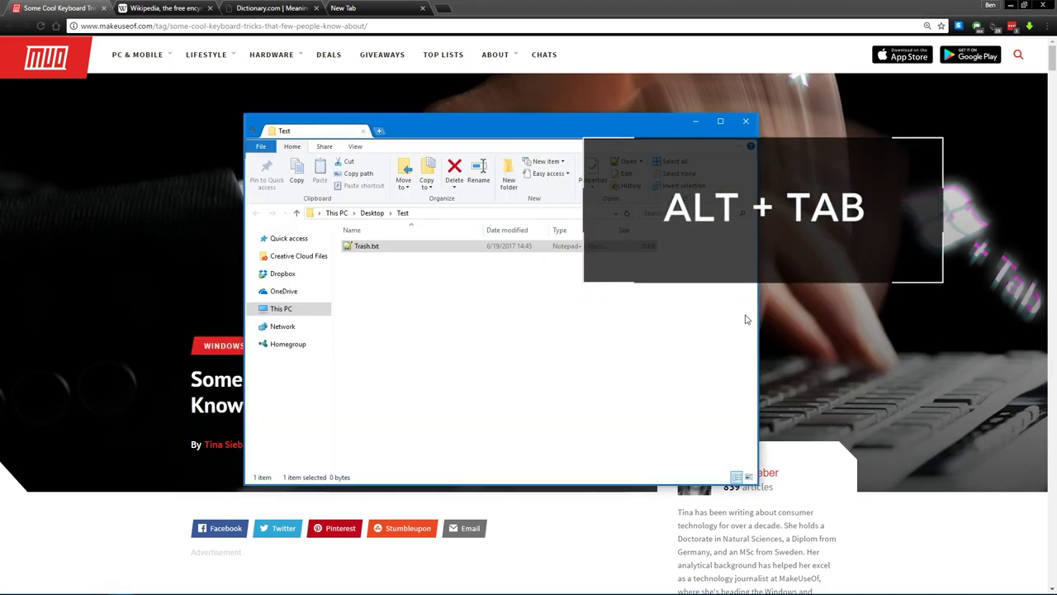
pyautogui.hotkey('alt', 'Tab')
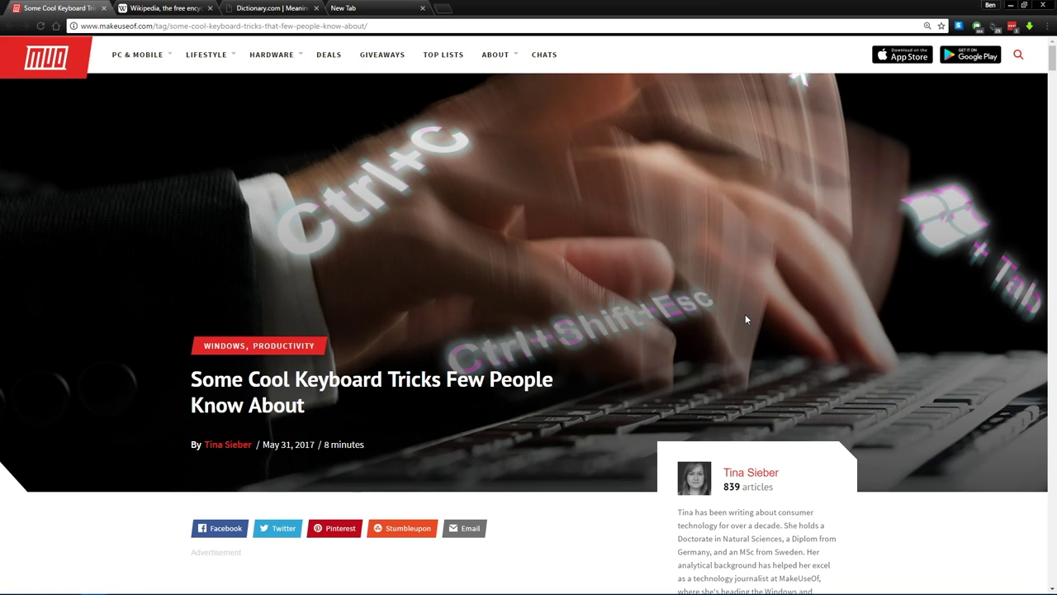
pyautogui.hotkey('alt', 'Tab')
pyautogui.hotkey('alt', 'Tab')
pyautogui.hotkey('alt', 'Tab')
pyautogui.hotkey('alt', 'Tab')
pyautogui.hotkey('alt', 'Tab')
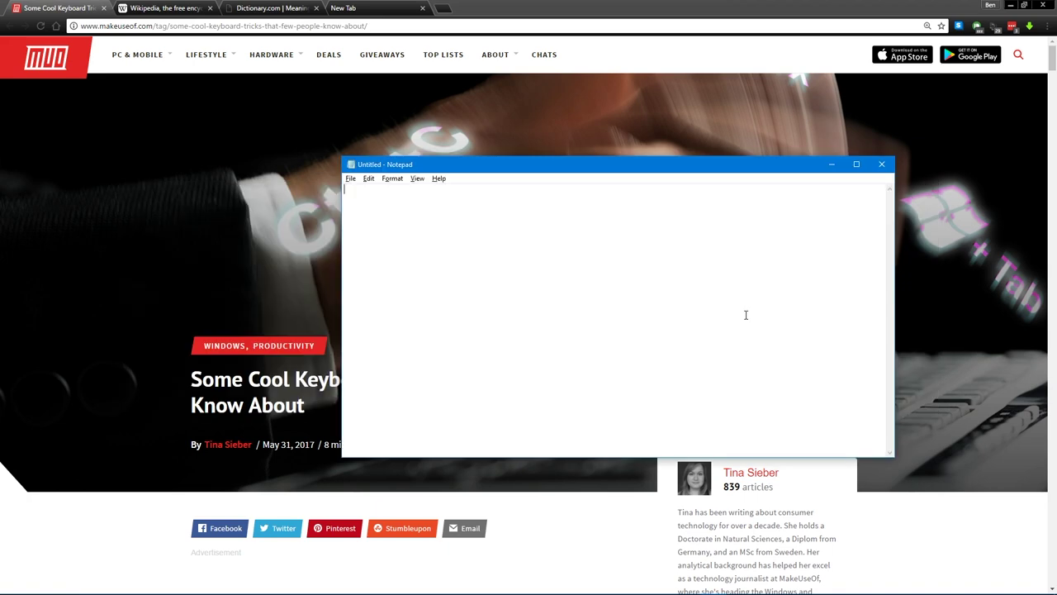
pyautogui.hotkey('alt', 'Tab')
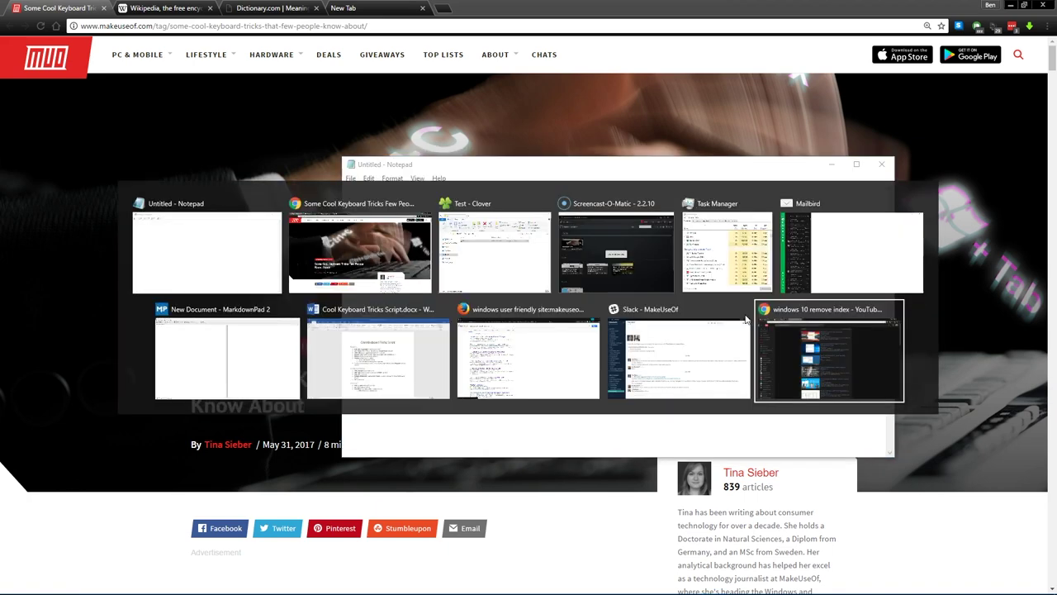
pyautogui.click(360, 241)
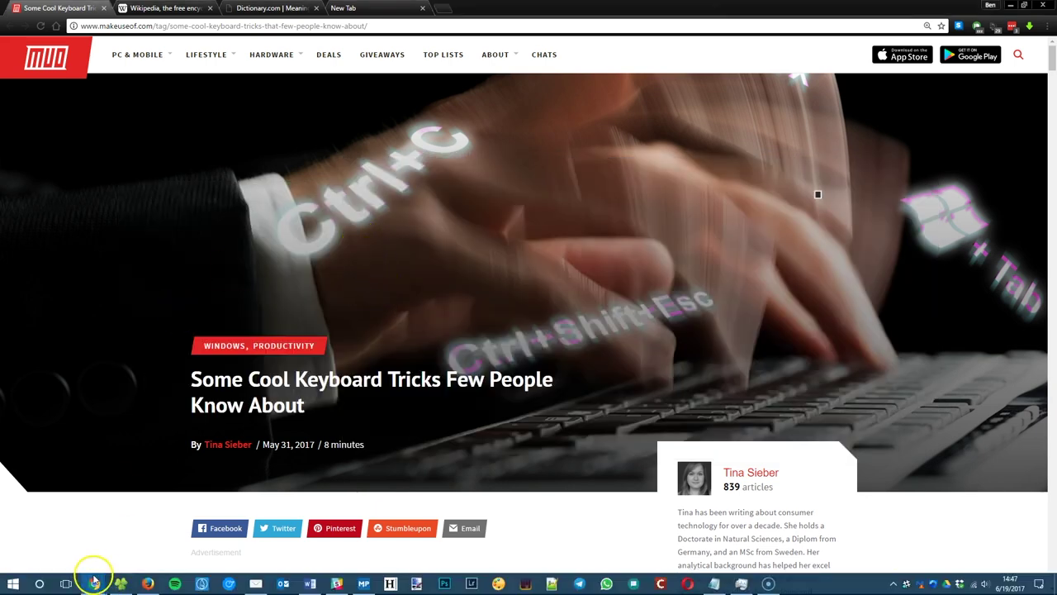
# - Permanently delete Trash.txt from the Test folder with Shift+Delete, then return to Chrome
pyautogui.click(105, 581)
pyautogui.click(394, 252)
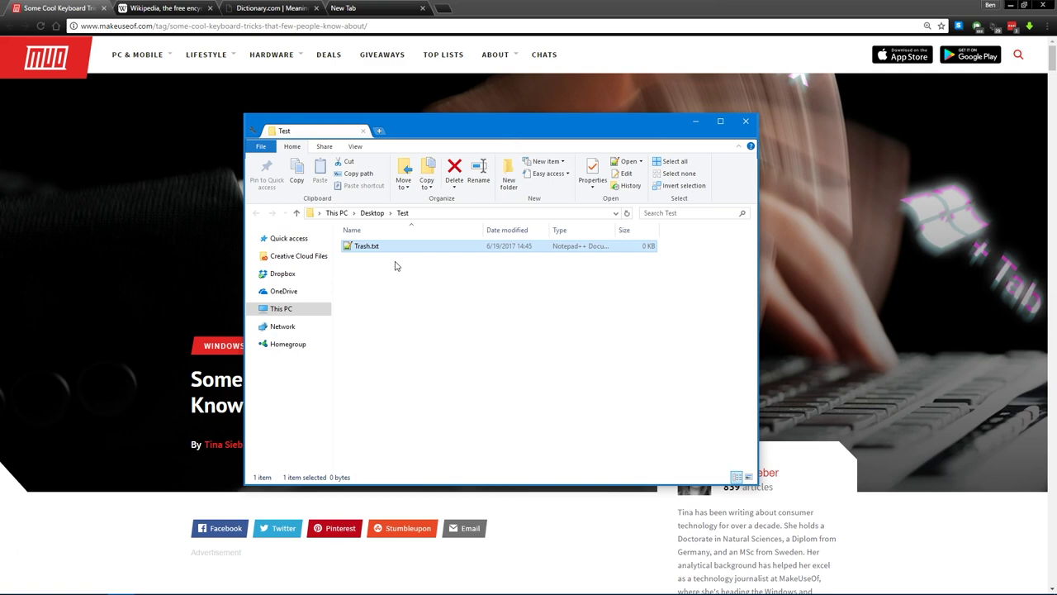
pyautogui.hotkey('shift', 'Delete')
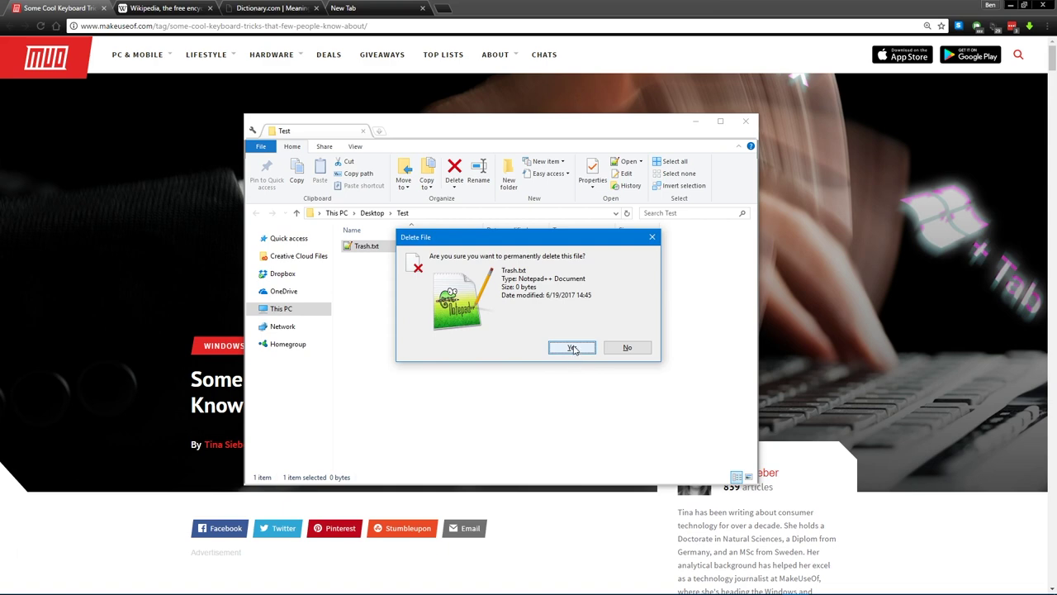
pyautogui.click(572, 348)
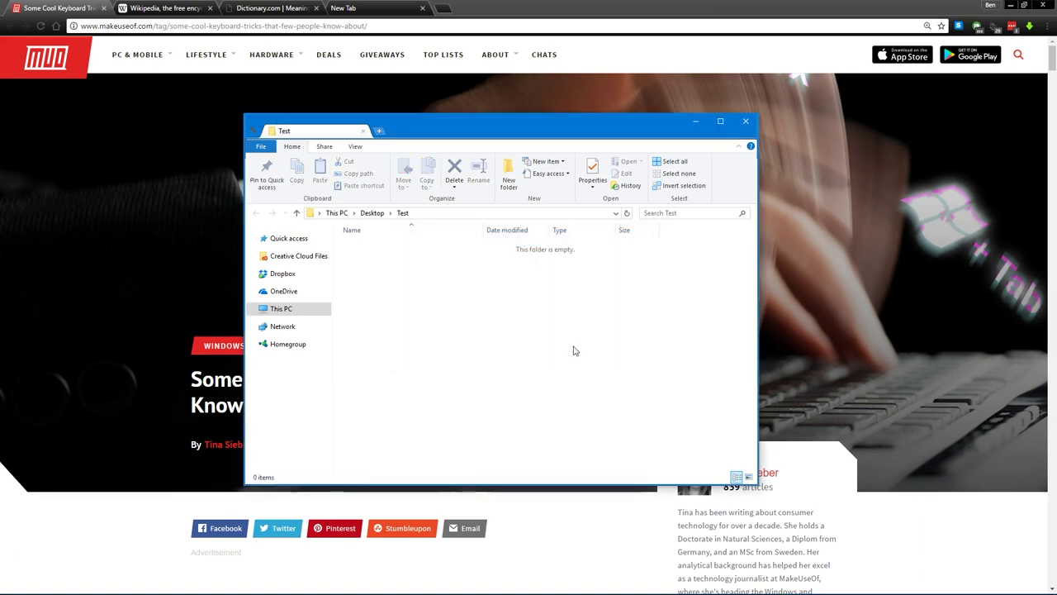
pyautogui.click(798, 294)
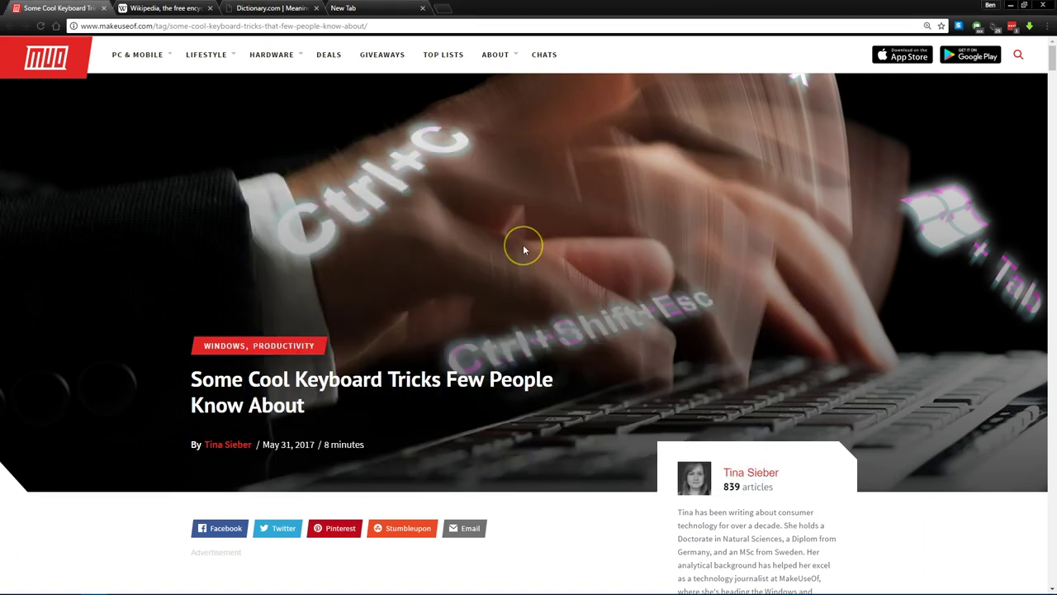
pyautogui.press('super+d')
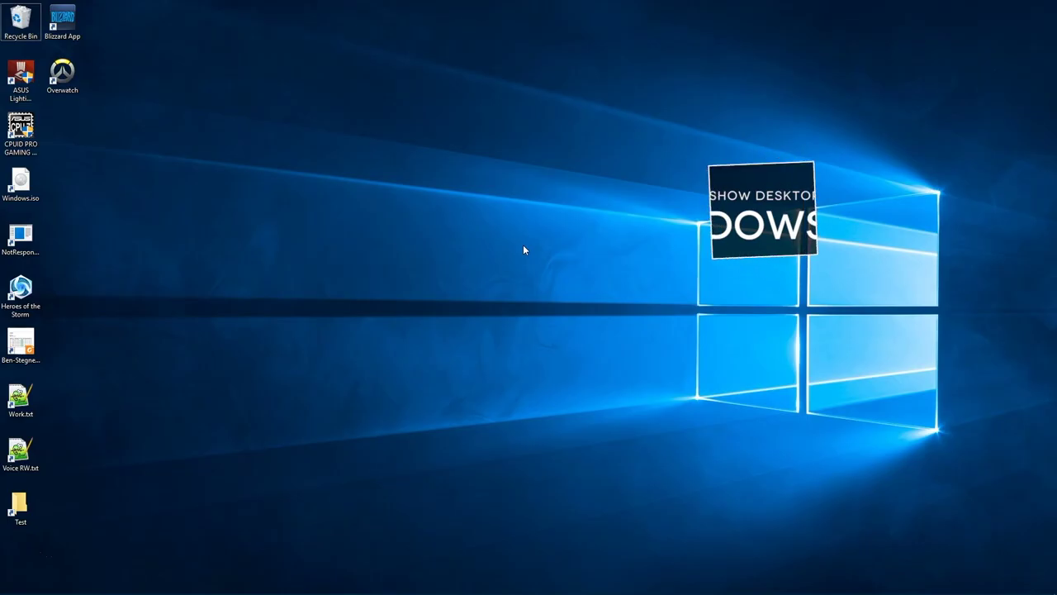
pyautogui.press('super+d')
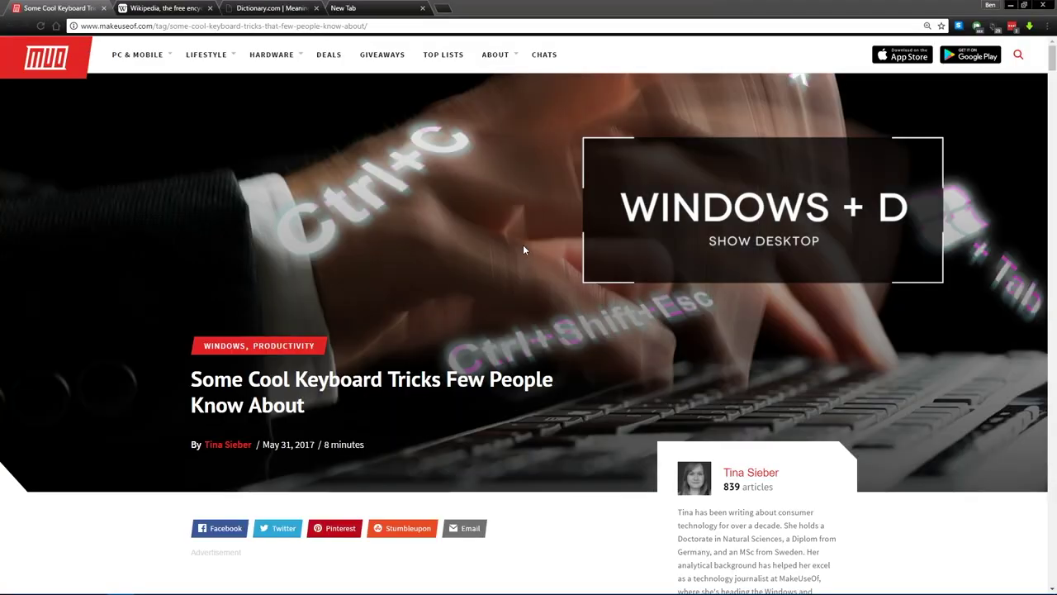
pyautogui.click(498, 264)
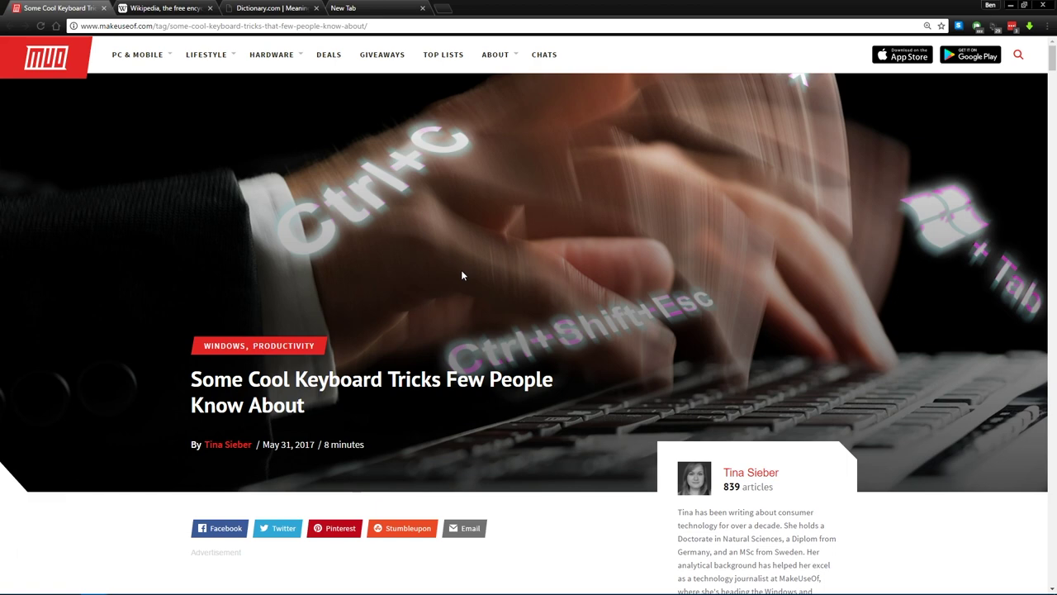
pyautogui.press('super+x')
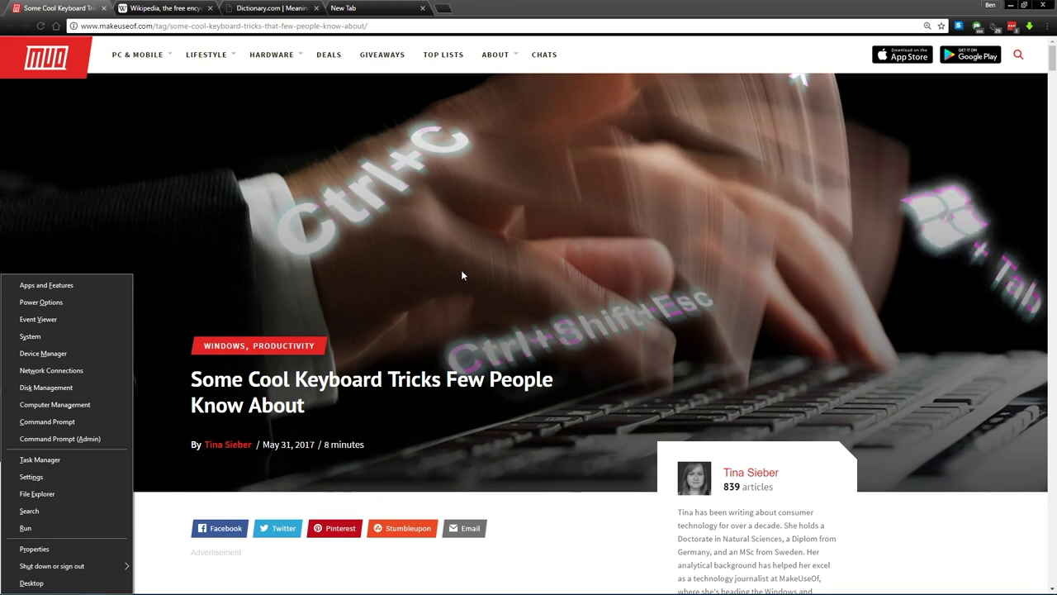
pyautogui.press('Up')
pyautogui.press('Up')
pyautogui.press('Up')
pyautogui.press('Up')
pyautogui.press('Up')
pyautogui.press('Up')
pyautogui.press('Up')
pyautogui.press('Up')
pyautogui.press('Up')
pyautogui.press('Up')
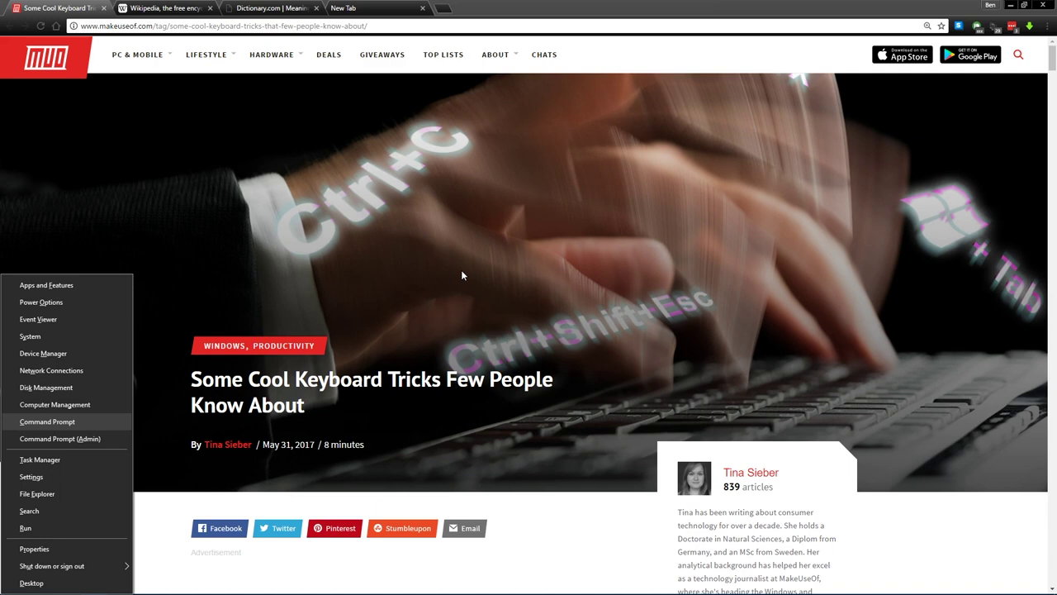
pyautogui.press('Down')
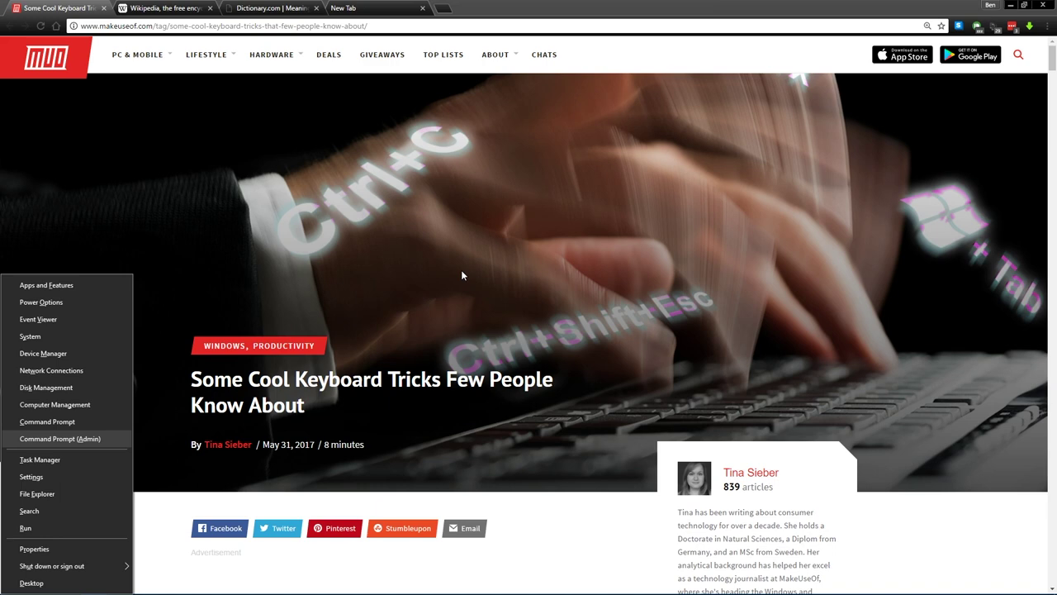
pyautogui.press('Down')
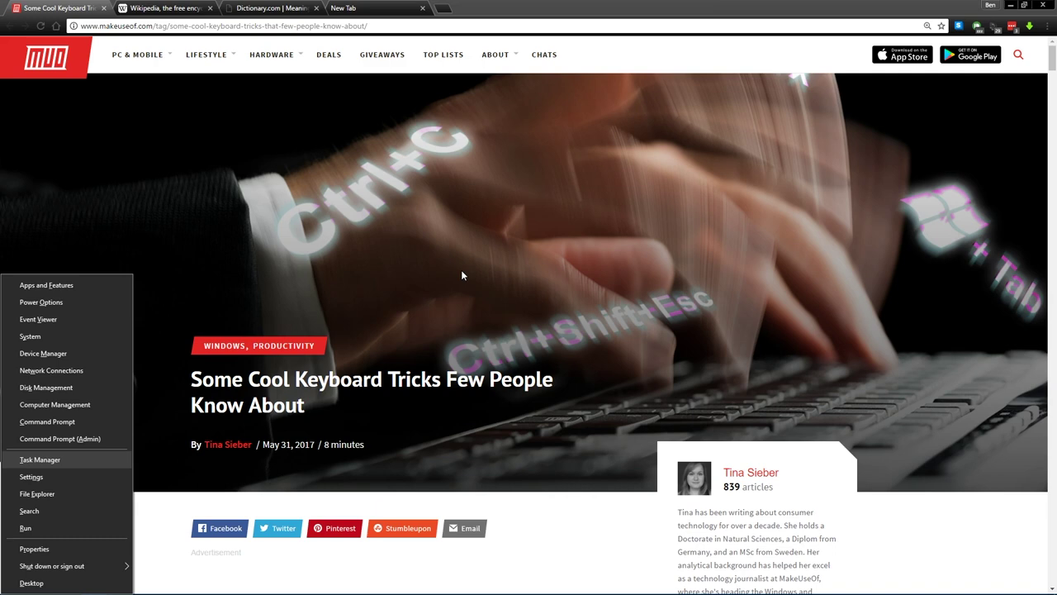
pyautogui.press('Down')
pyautogui.press('Down')
pyautogui.press('Down')
pyautogui.press('Down')
pyautogui.press('Down')
pyautogui.press('Down')
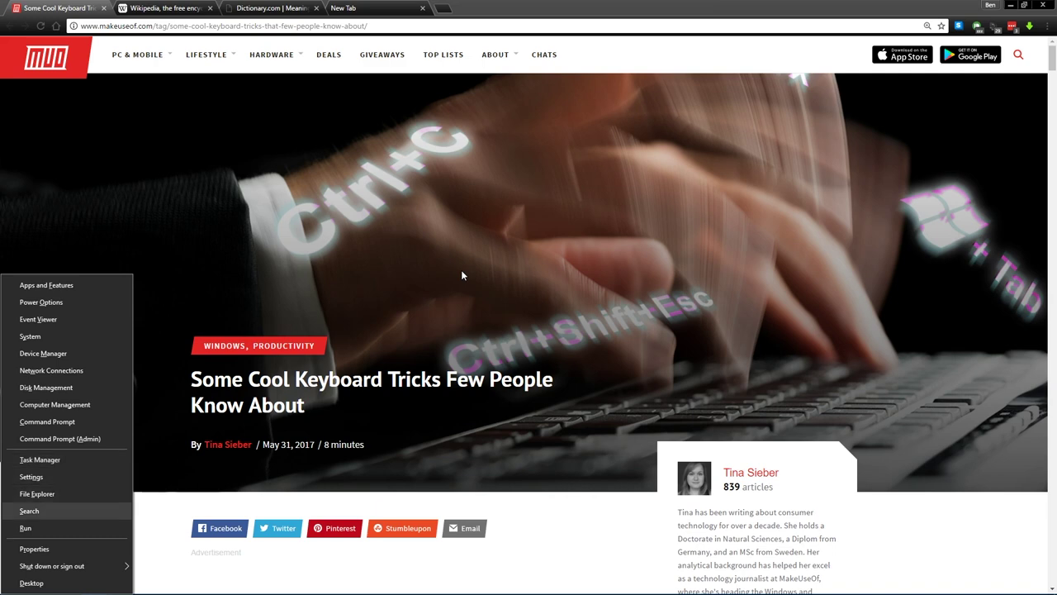
pyautogui.press('Right')
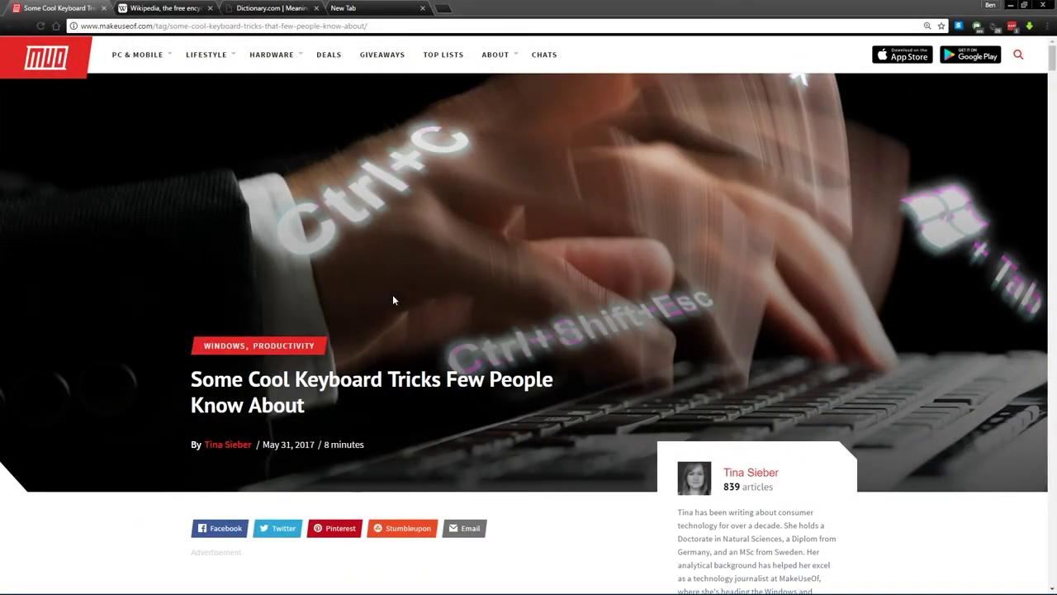
# - Search for Chrome in Windows search and open the Google Chrome shortcut's file location
pyautogui.press('super')
pyautogui.write('chromw')
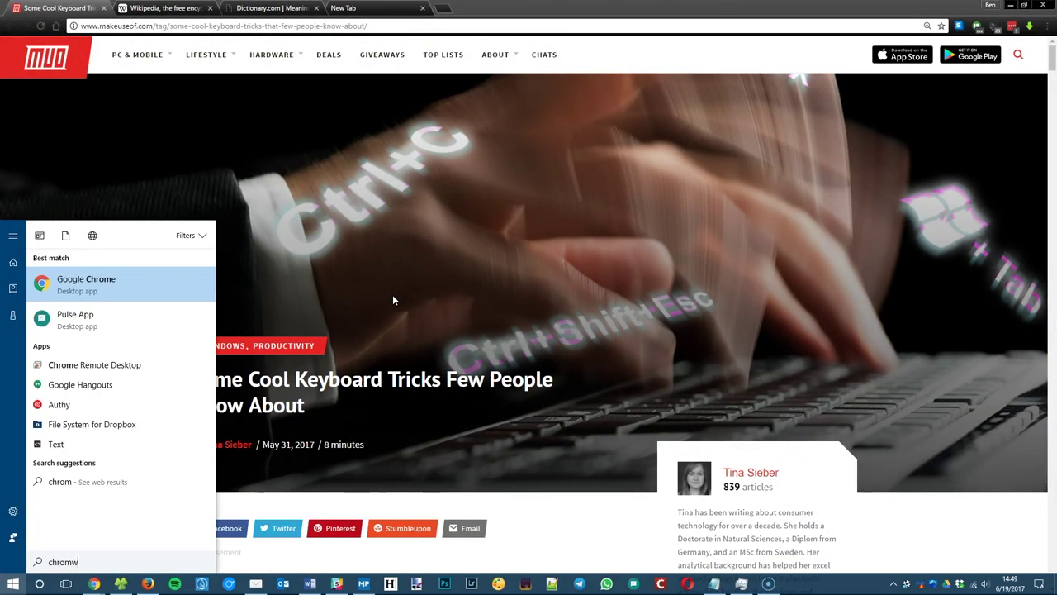
pyautogui.press('BackSpace')
pyautogui.rightClick(114, 284)
pyautogui.click(148, 311)
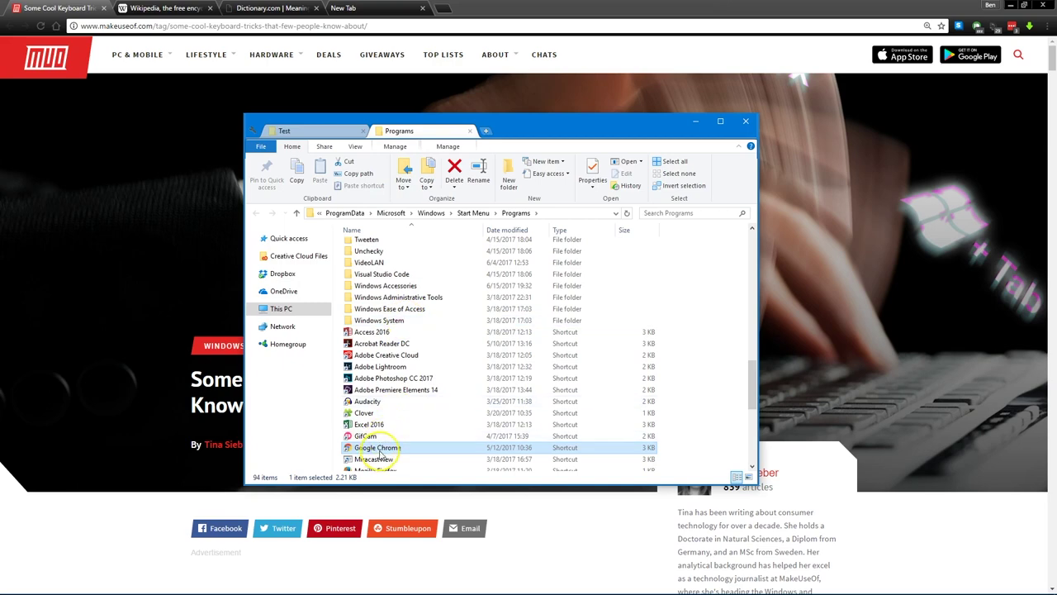
# - Send the Google Chrome shortcut to the Desktop and open the Desktop folder
pyautogui.rightClick(380, 451)
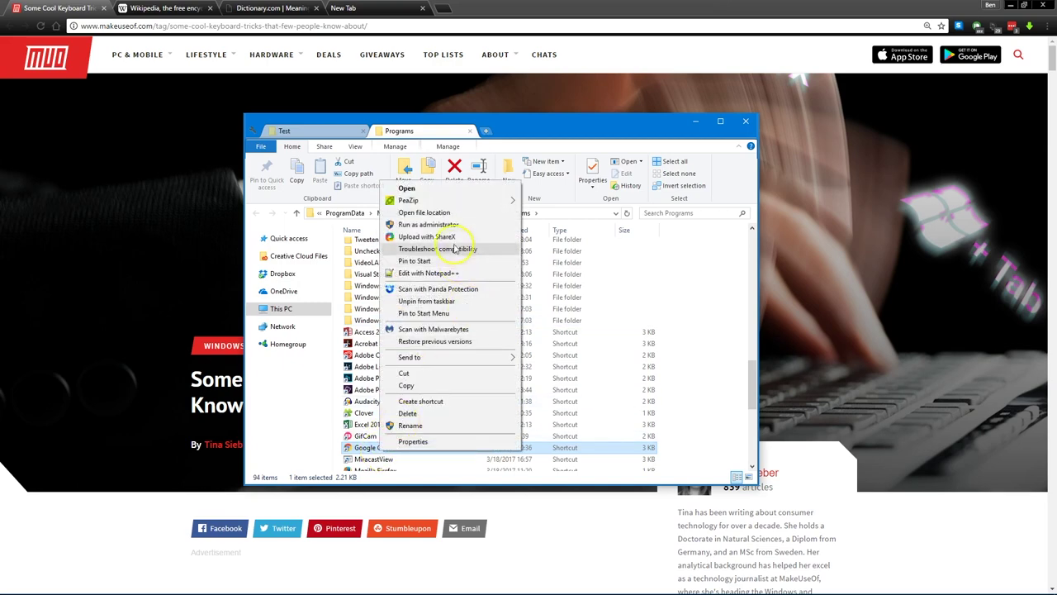
pyautogui.moveTo(425, 356)
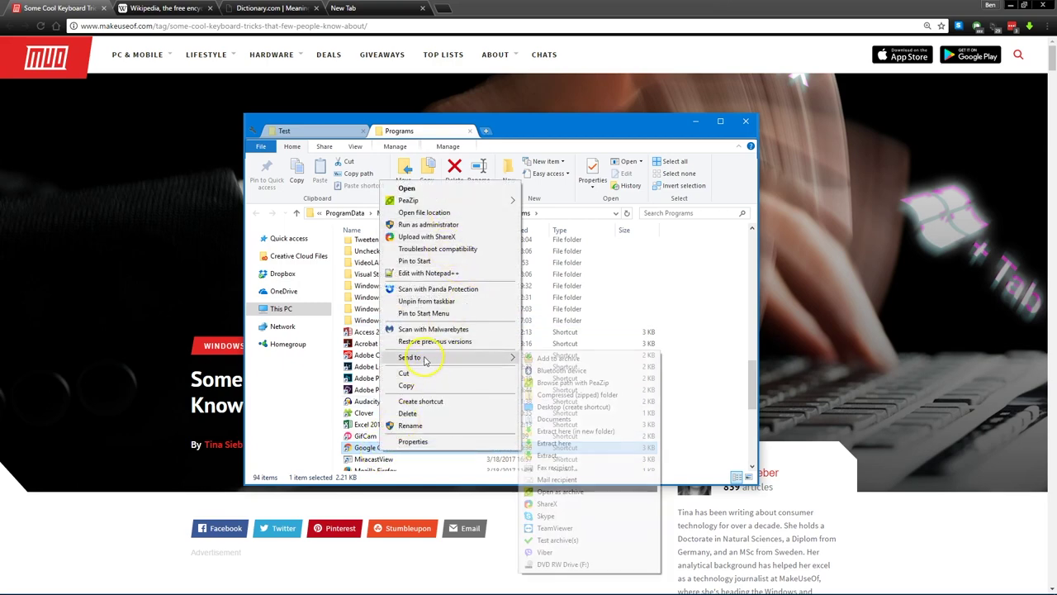
pyautogui.click(578, 408)
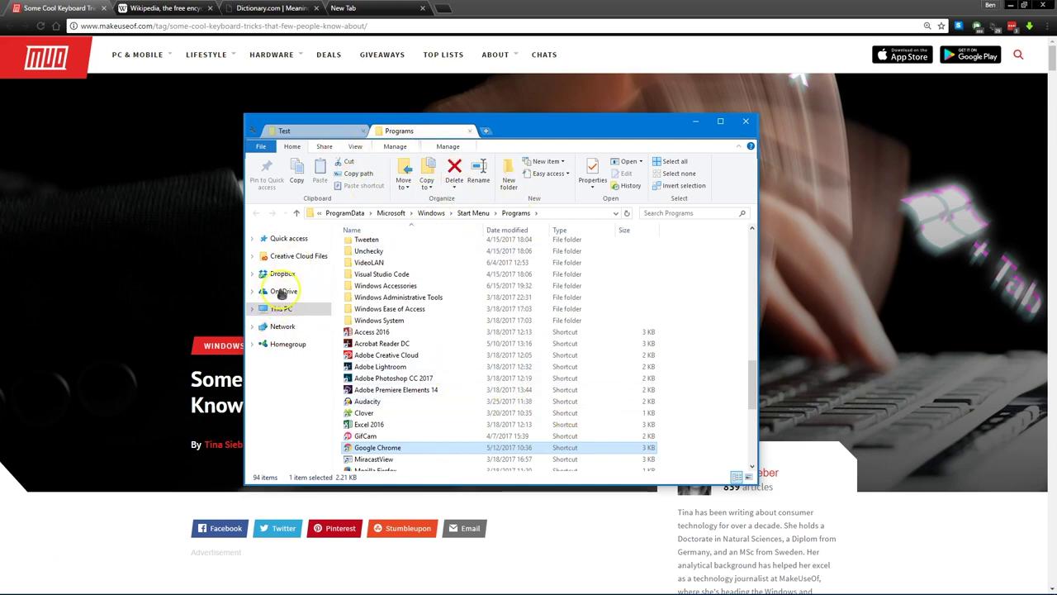
pyautogui.click(288, 238)
pyautogui.doubleClick(615, 333)
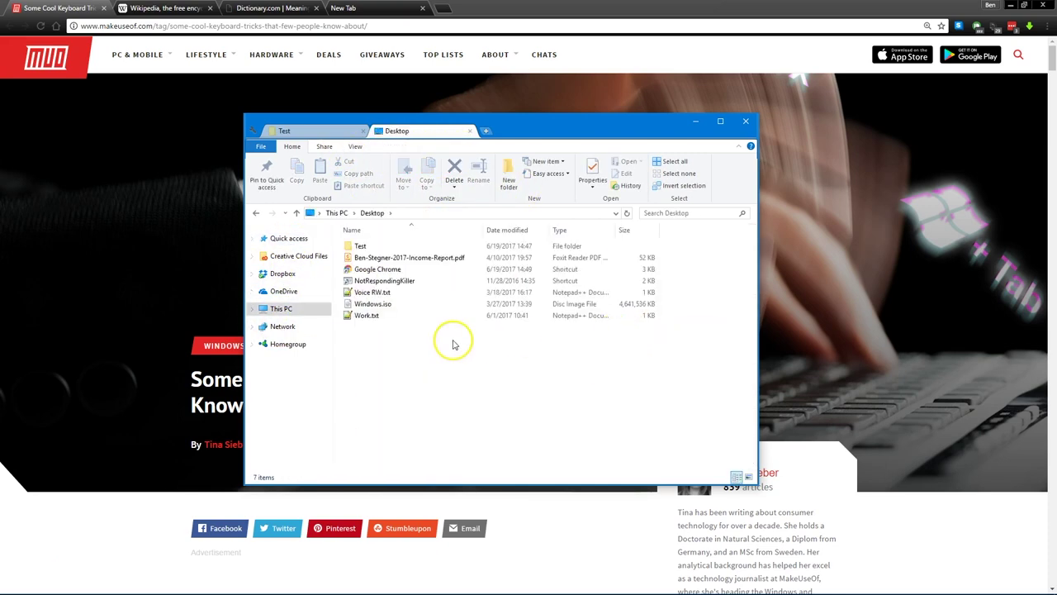
# - Assign the shortcut key Ctrl+Alt+C to the Desktop Chrome shortcut in its properties
pyautogui.rightClick(374, 275)
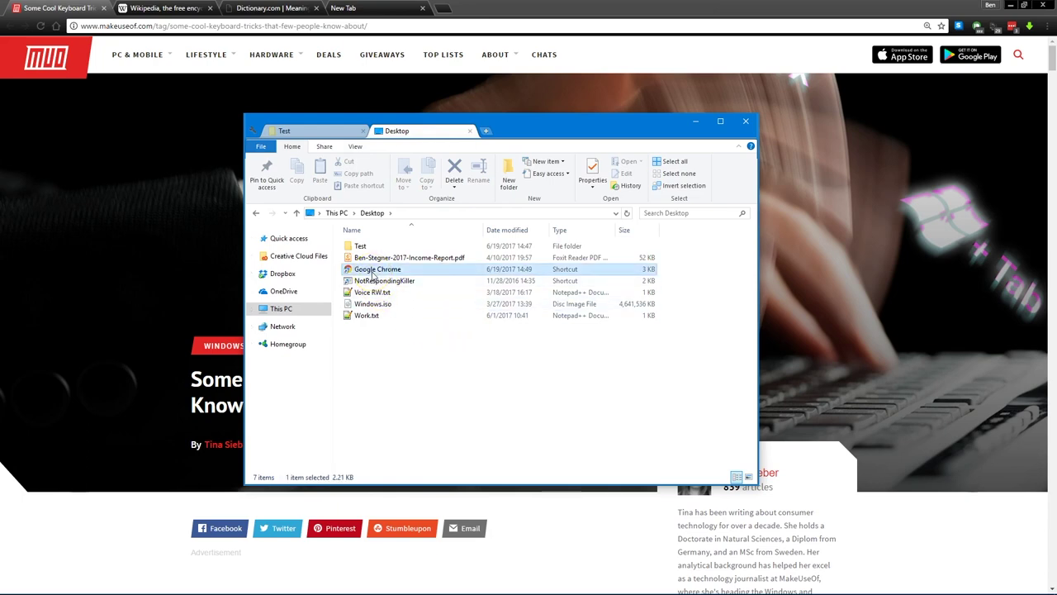
pyautogui.click(406, 569)
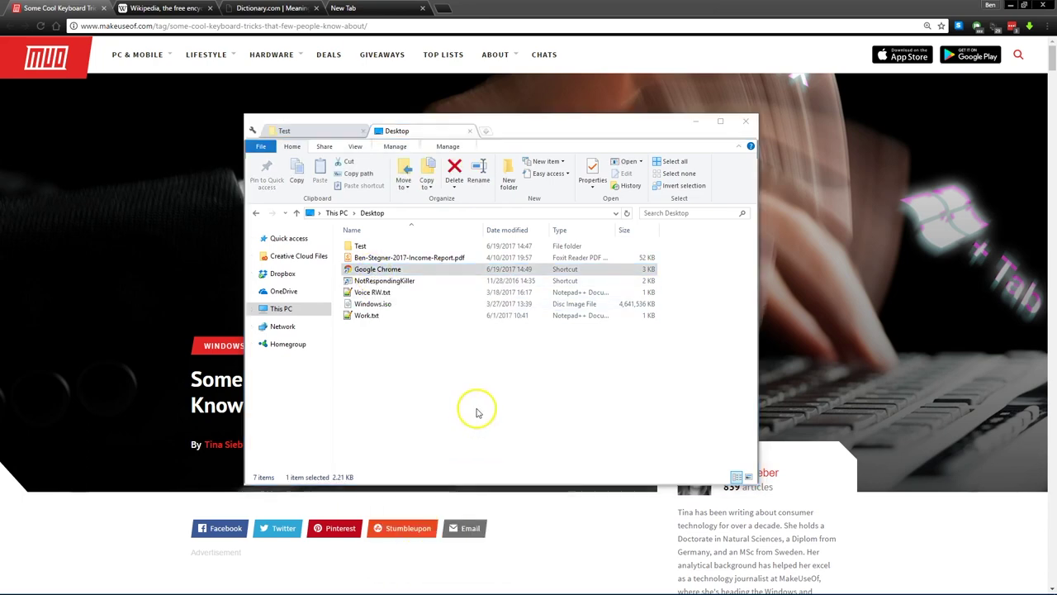
pyautogui.moveTo(441, 406); pyautogui.dragTo(458, 210)
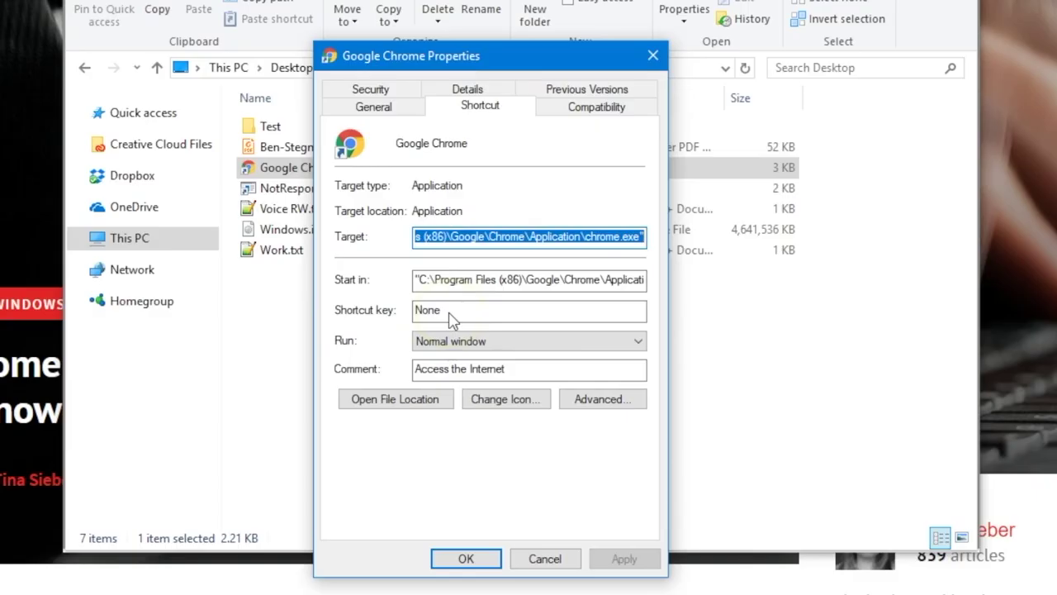
pyautogui.click(454, 319)
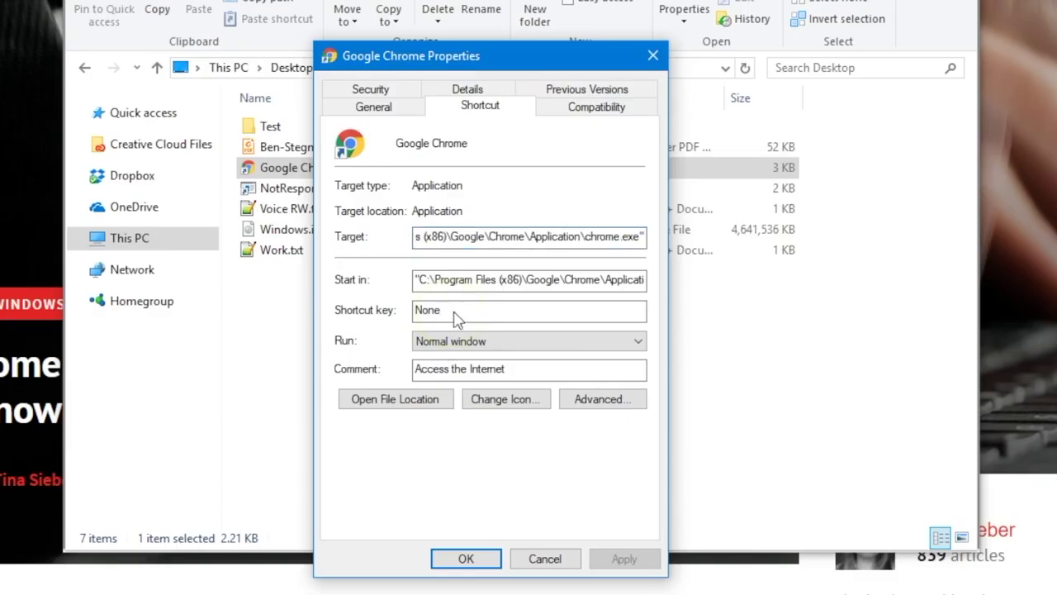
pyautogui.hotkey('ctrl', 'alt')
pyautogui.hotkey('ctrl', 'alt', 'c')
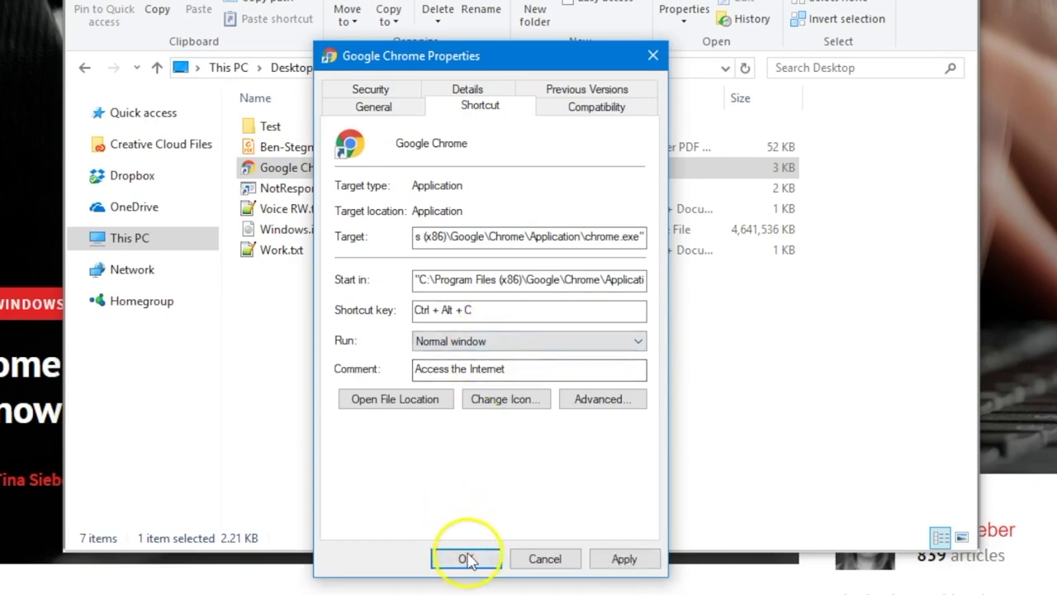
pyautogui.click(466, 558)
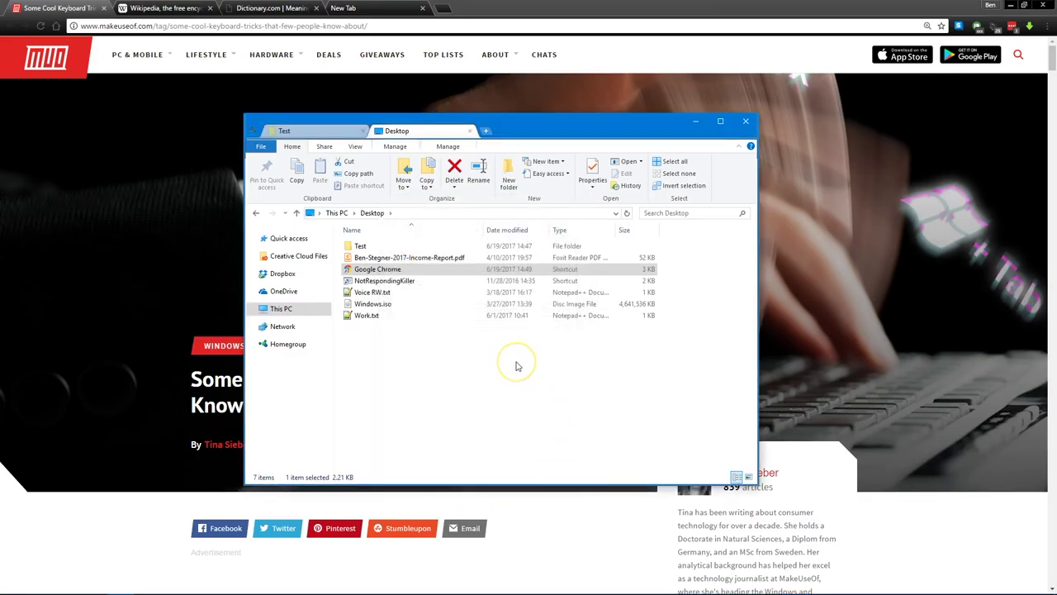
# - Bring Chrome forward with Ctrl+Alt+C, open and close a new window, and refocus the article
pyautogui.hotkey('ctrl', 'alt', 'c')
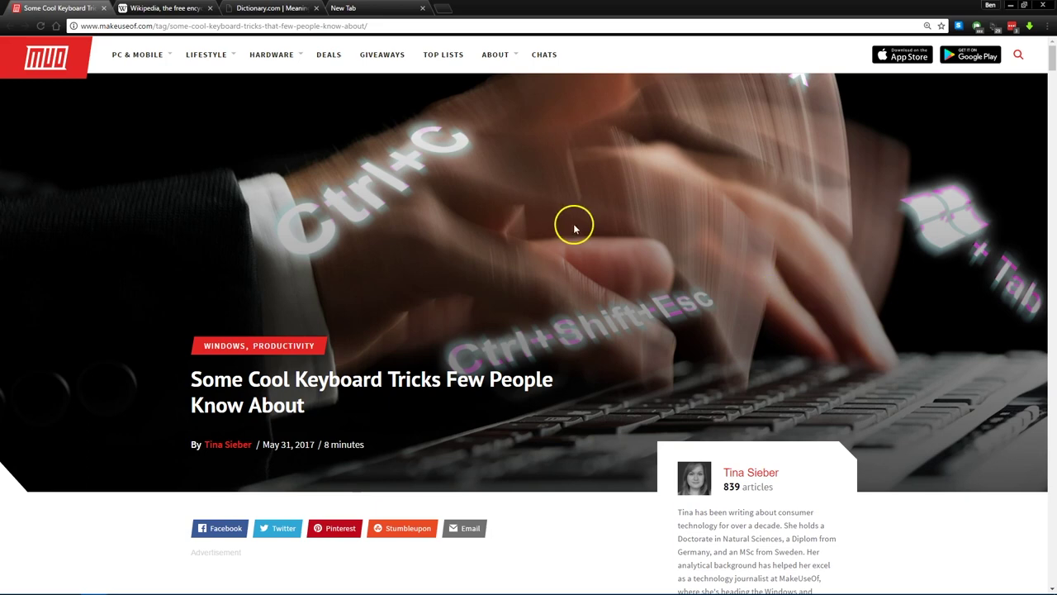
pyautogui.hotkey('ctrl', 'n')
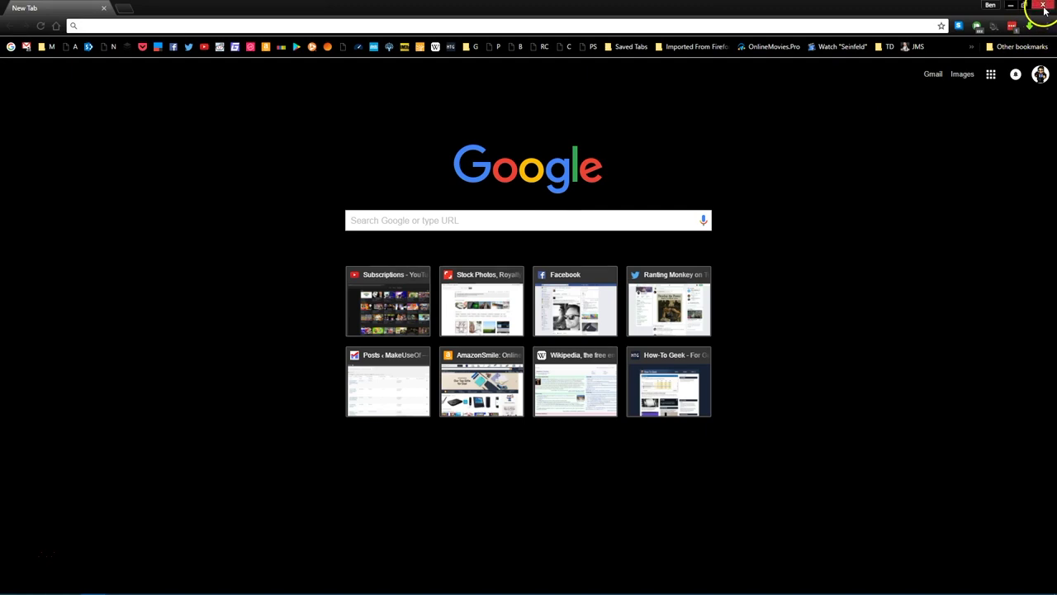
pyautogui.click(1043, 4)
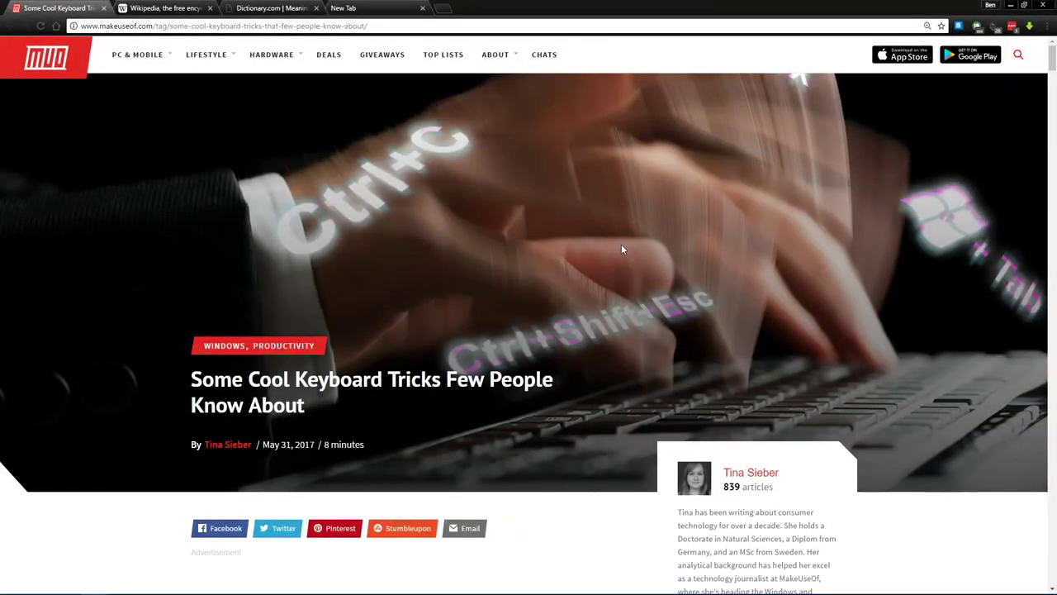
pyautogui.click(646, 259)
# - Jump between tabs with Ctrl+3 and Ctrl+1, then cycle with Ctrl+Tab and Ctrl+Shift+Tab
pyautogui.hotkey('ctrl', '3')
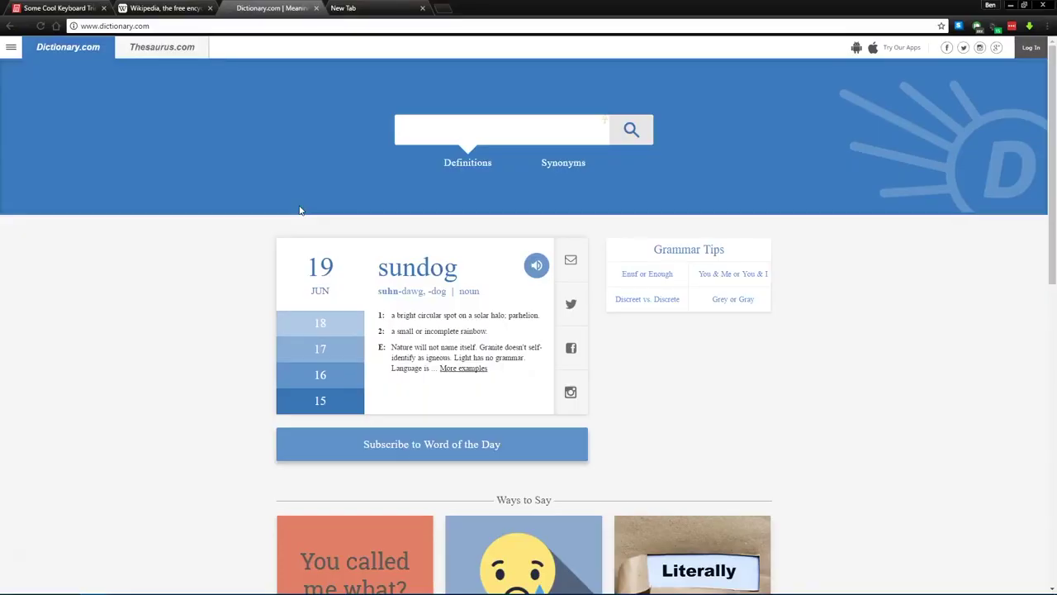
pyautogui.hotkey('ctrl', '1')
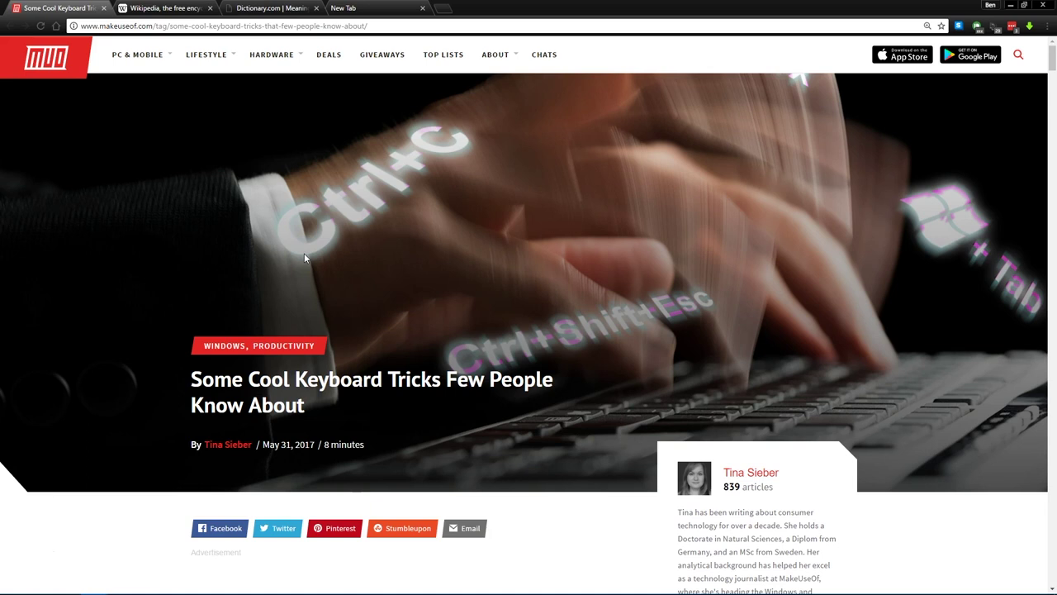
pyautogui.hotkey('ctrl', 'Tab')
pyautogui.hotkey('ctrl', 'Tab')
pyautogui.hotkey('ctrl', 'Tab')
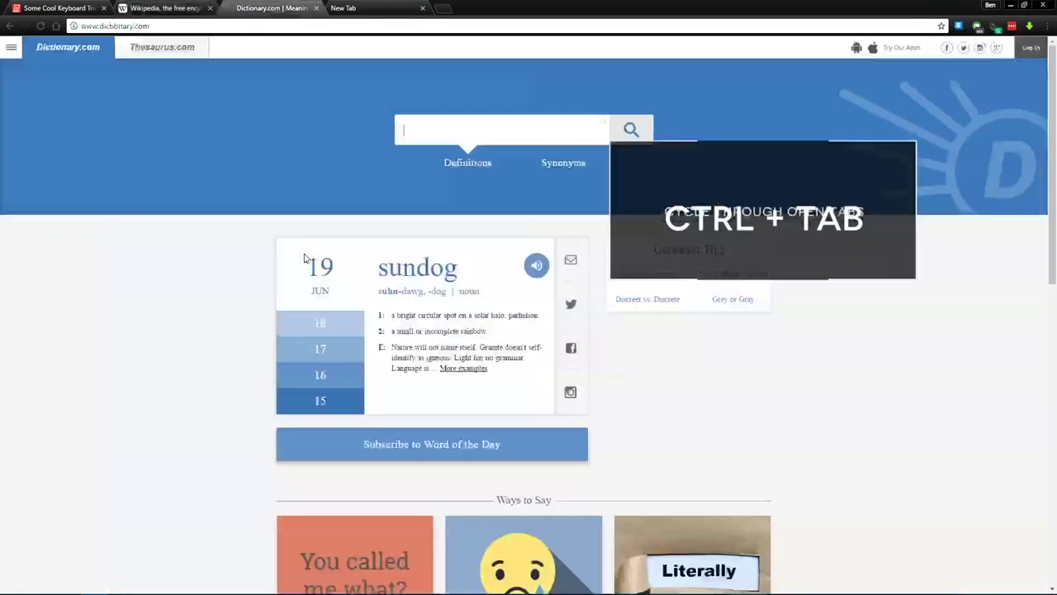
pyautogui.hotkey('ctrl', 'Tab')
pyautogui.hotkey('ctrl', 'Tab')
pyautogui.hotkey('ctrl', 'Tab')
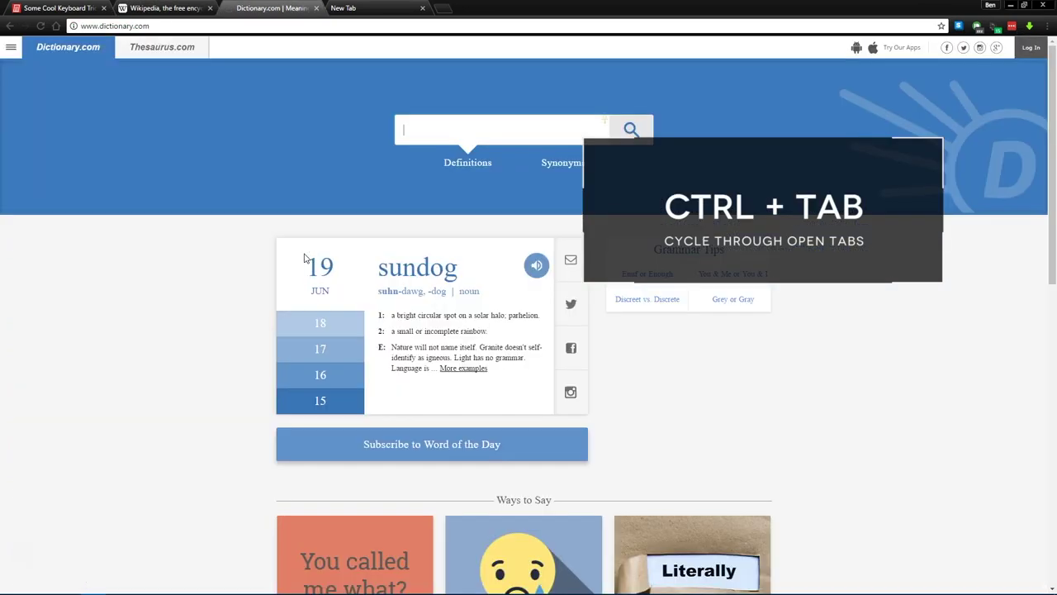
pyautogui.hotkey('ctrl', 'shift', 'Tab')
pyautogui.hotkey('ctrl', 'shift', 'Tab')
pyautogui.hotkey('ctrl', 'shift', 'Tab')
pyautogui.hotkey('ctrl', 'shift', 'Tab')
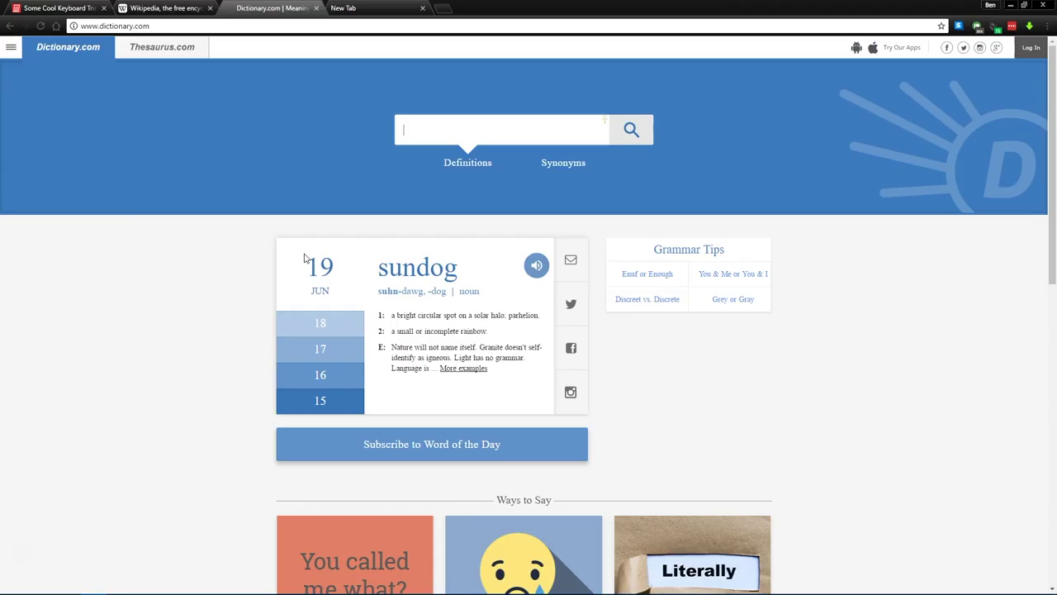
pyautogui.hotkey('ctrl', 'shift', 'Tab')
pyautogui.hotkey('ctrl', 'shift', 'Tab')
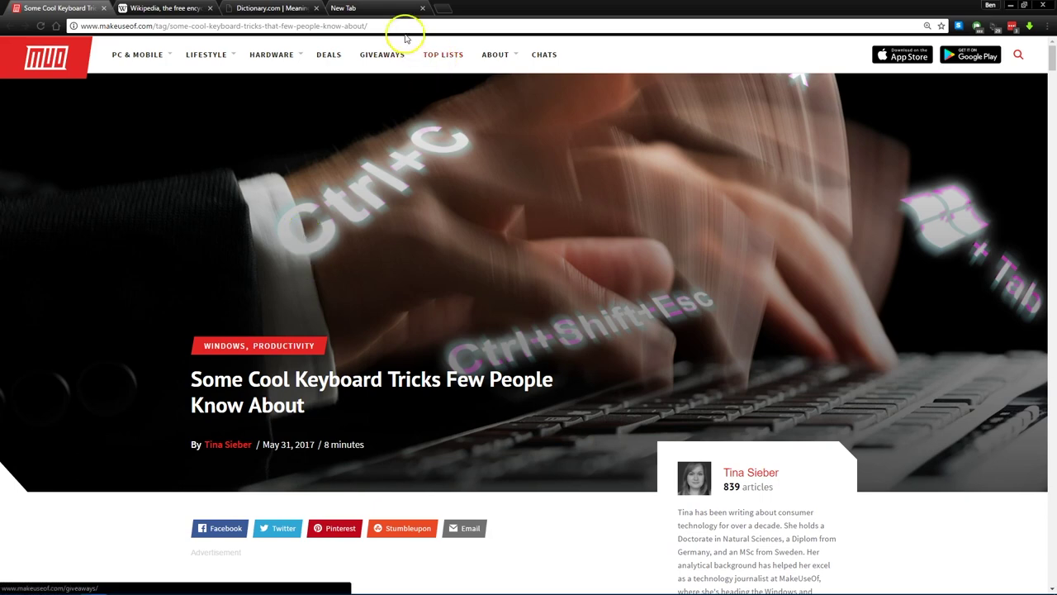
# - Close the New Tab page with Ctrl+W and return to the keyboard tricks article
pyautogui.hotkey('ctrl', 'shift', 'Tab')
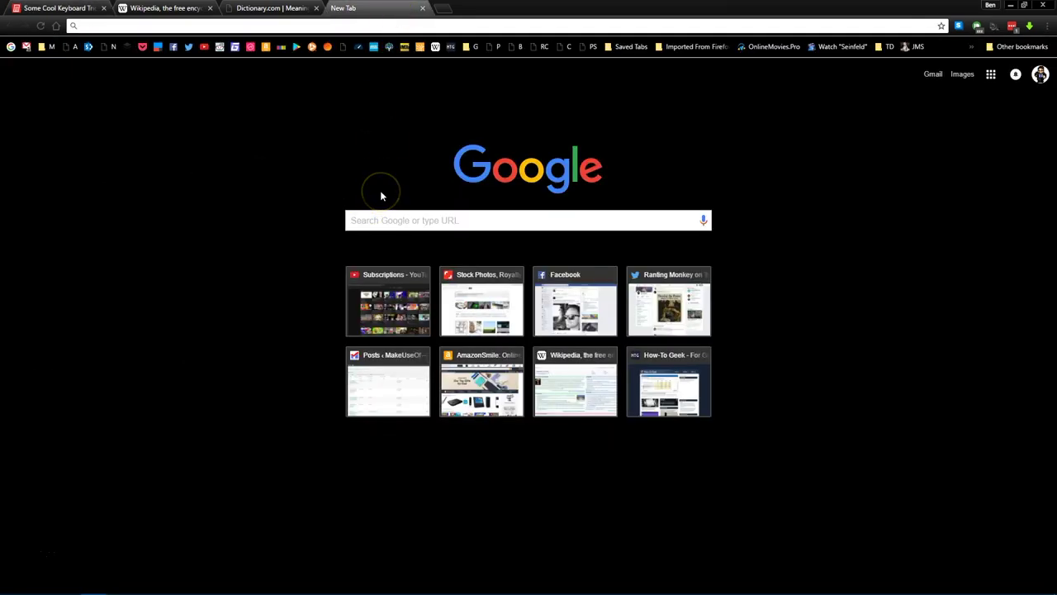
pyautogui.hotkey('ctrl', 'w')
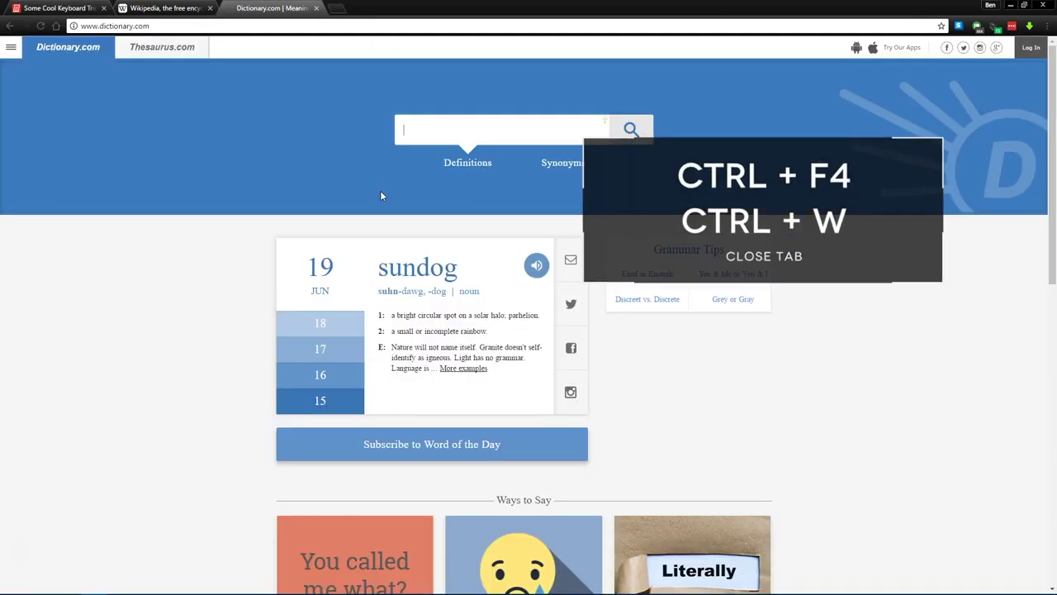
pyautogui.hotkey('ctrl', 'Tab')
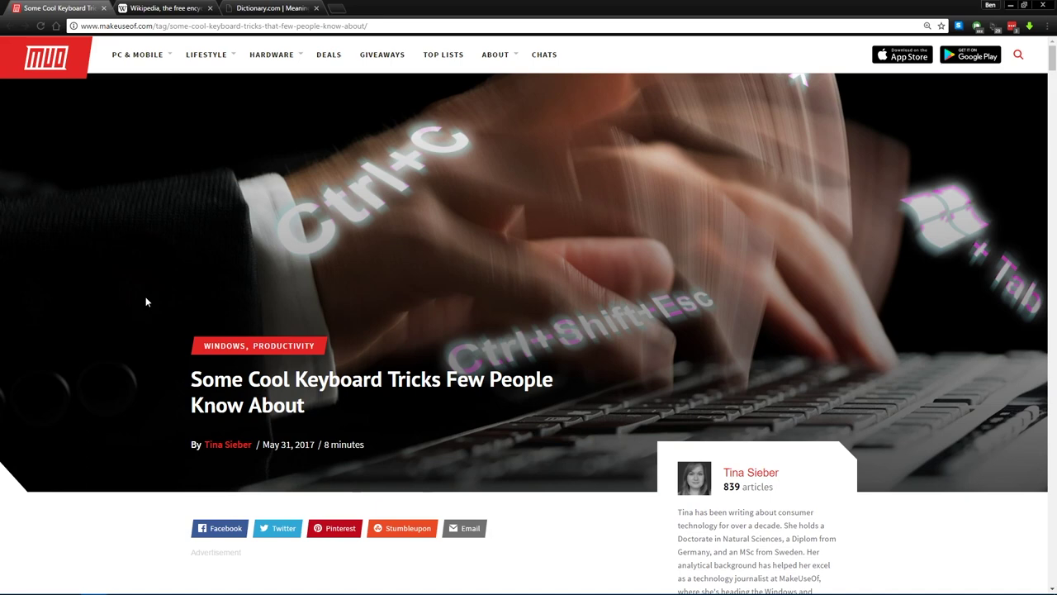
pyautogui.press('pagedown')
pyautogui.press('pagedown')
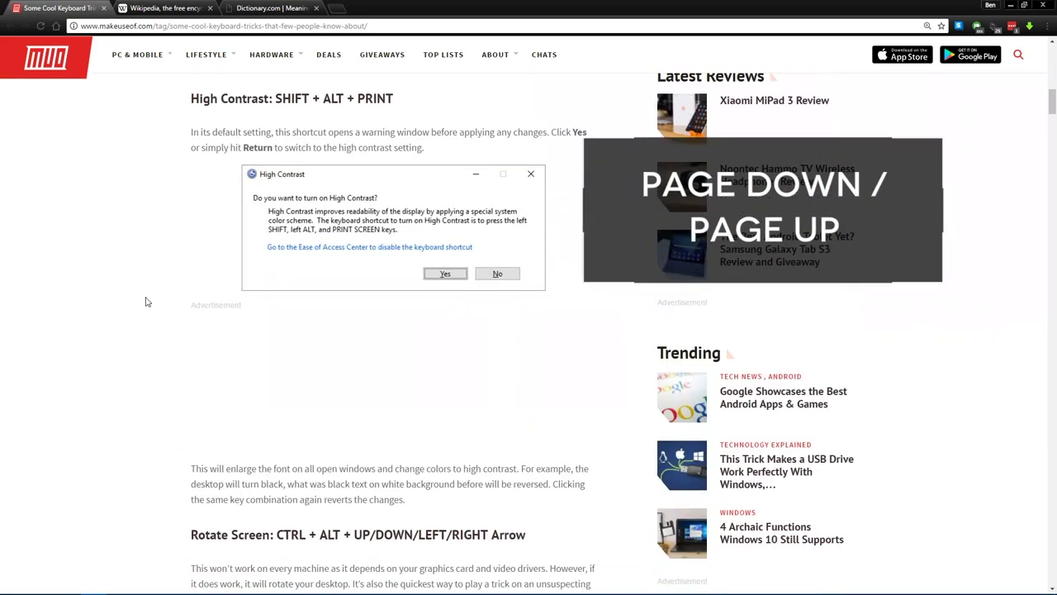
pyautogui.press('pageup')
pyautogui.press('pageup')
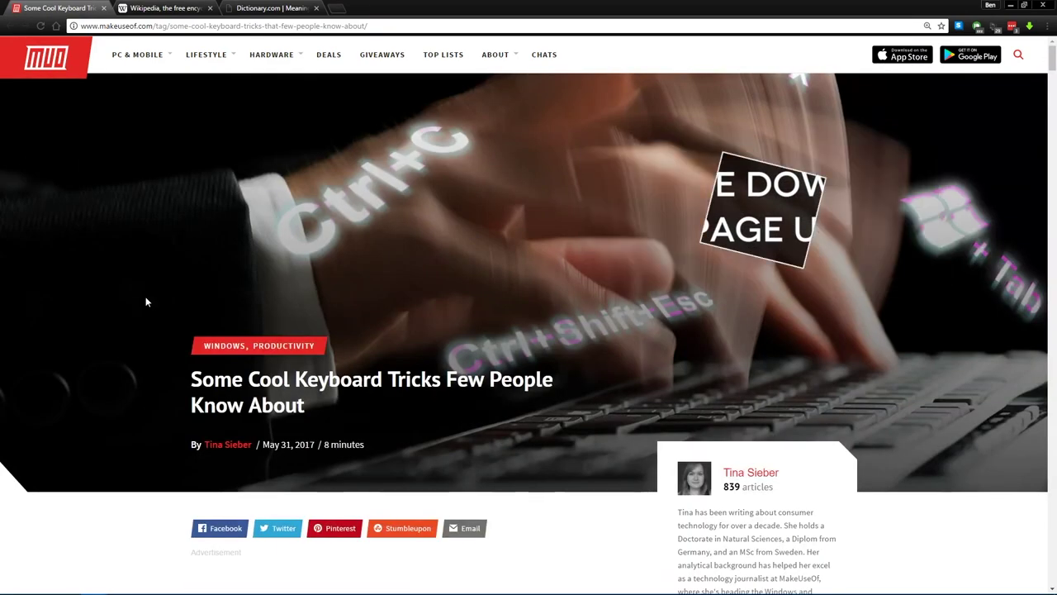
pyautogui.press('space')
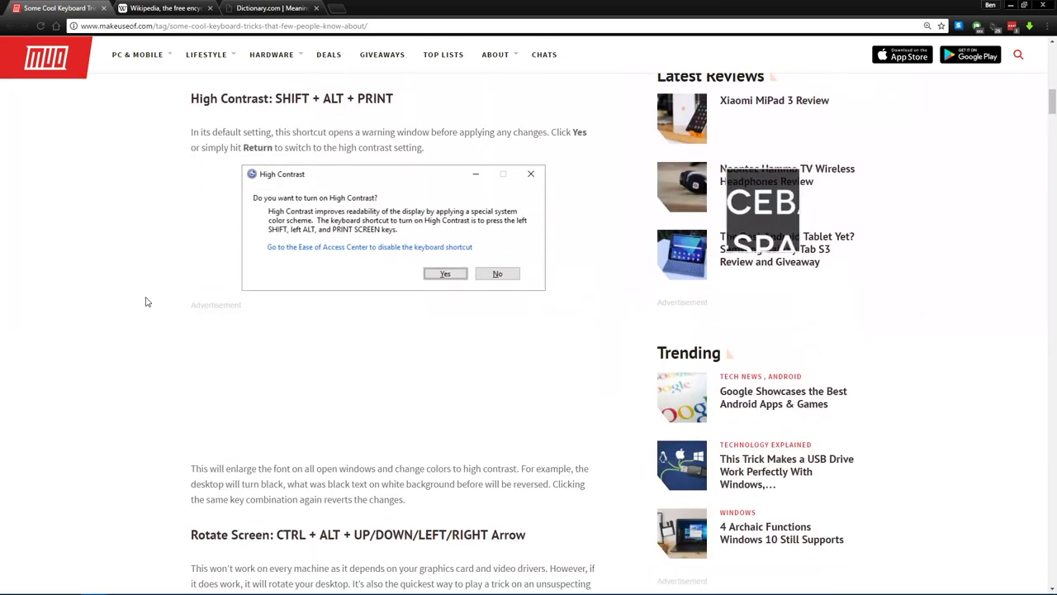
pyautogui.press('space')
pyautogui.press('space')
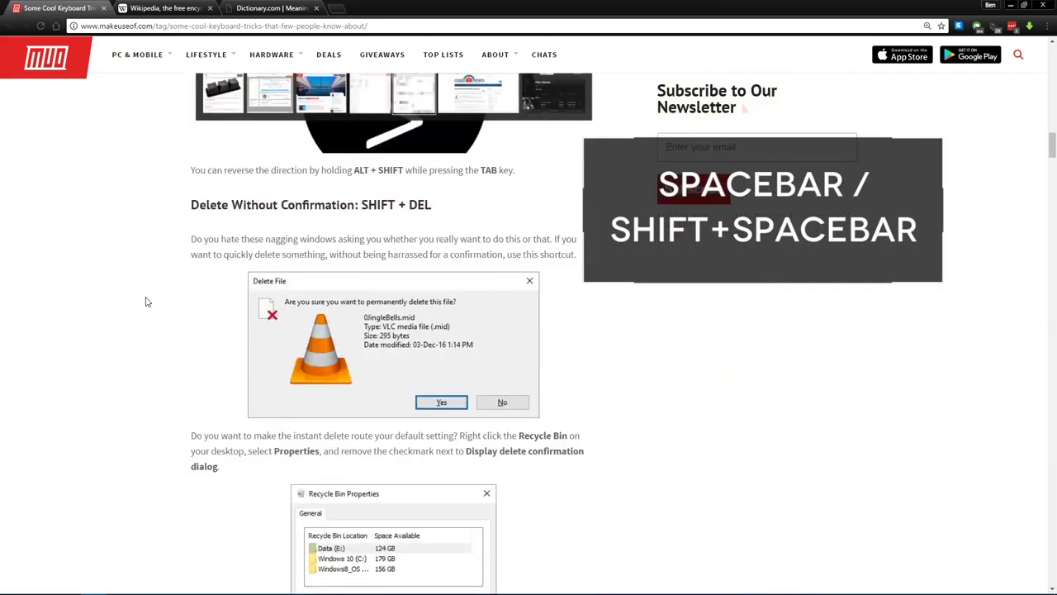
pyautogui.hotkey('shift', 'space')
pyautogui.hotkey('shift', 'space')
pyautogui.hotkey('shift', 'space')
pyautogui.hotkey('shift', 'space')
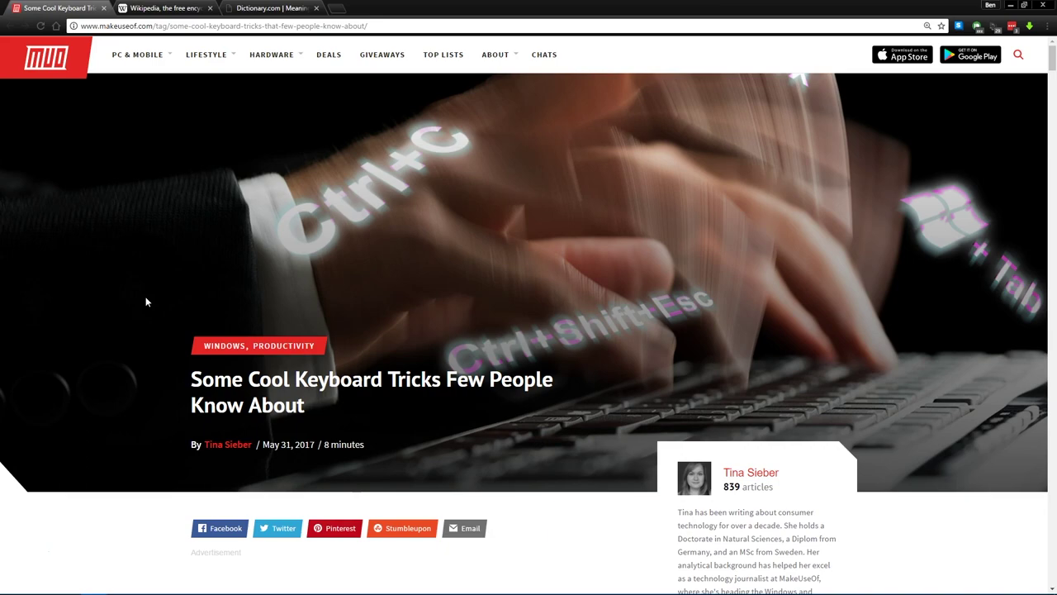
pyautogui.press('End')
pyautogui.press('Home')
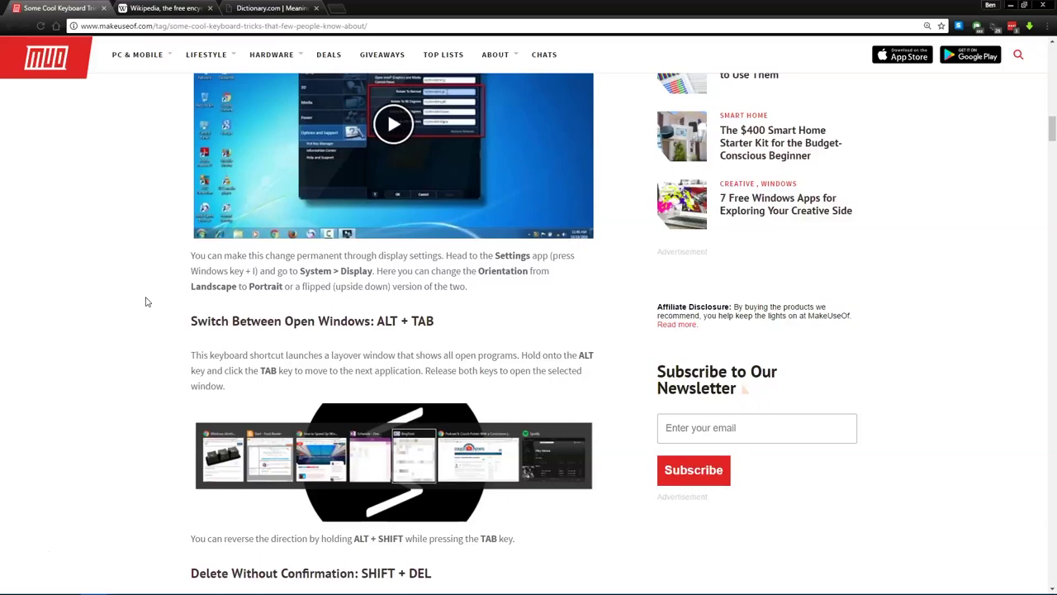
pyautogui.press('End')
pyautogui.press('Home')
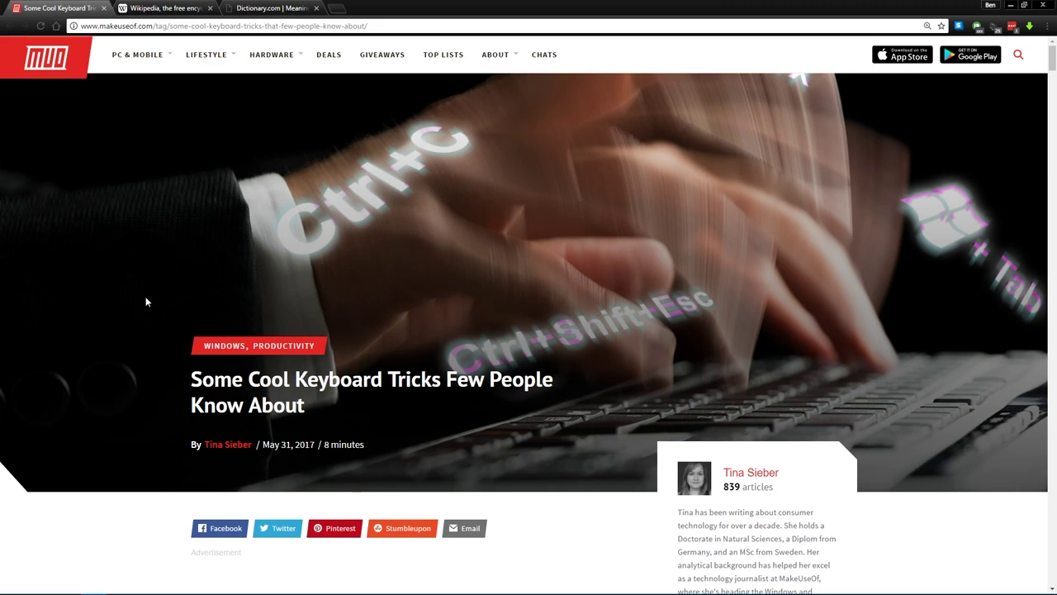
pyautogui.press('F11')
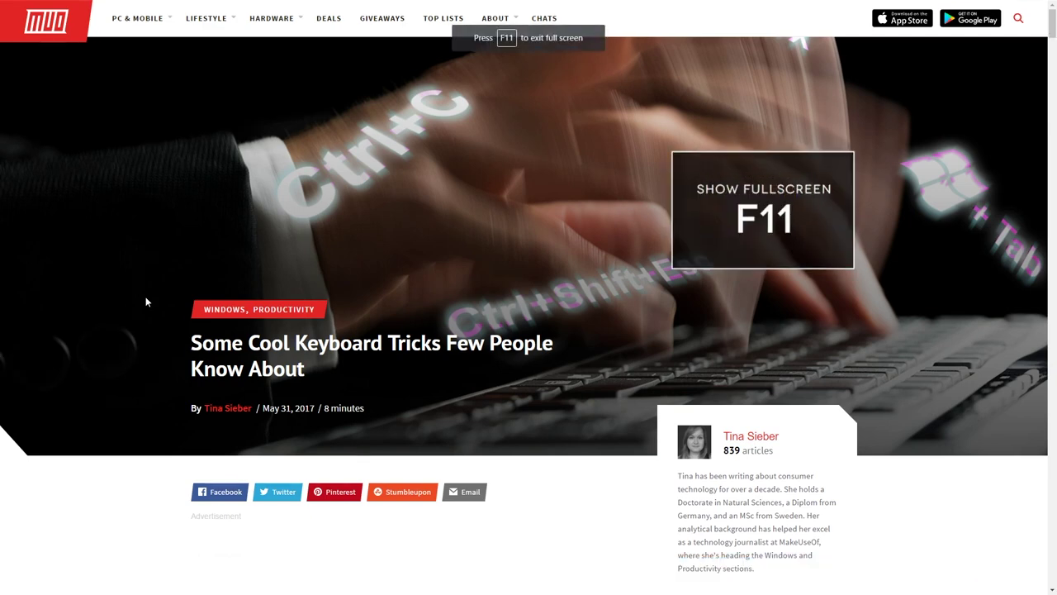
pyautogui.press('F11')
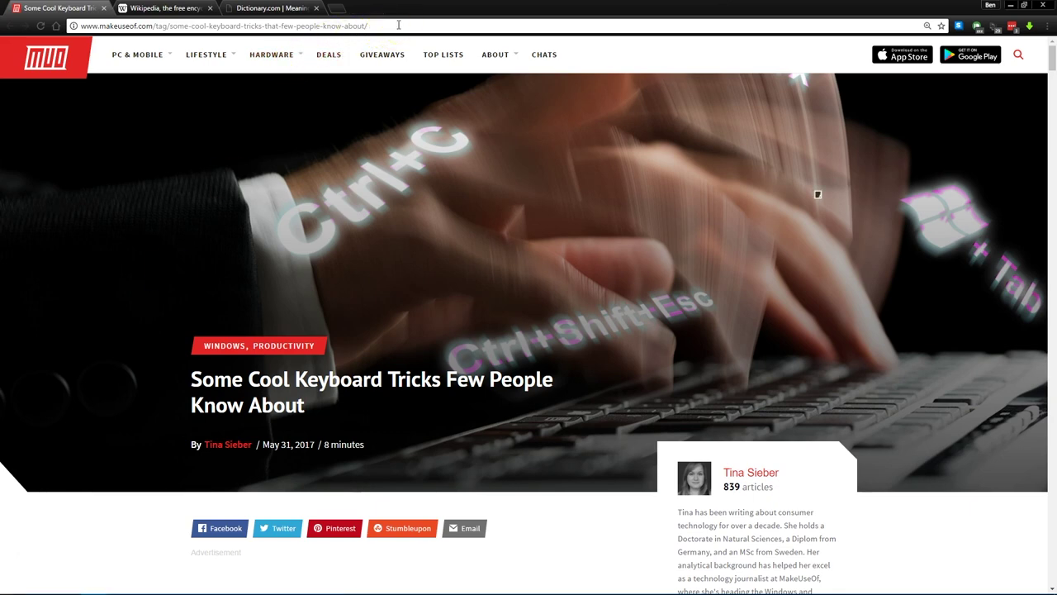
# - Delete the article's web address, restore it with Ctrl+Z, then clear it again with Ctrl+Y
pyautogui.click(398, 25)
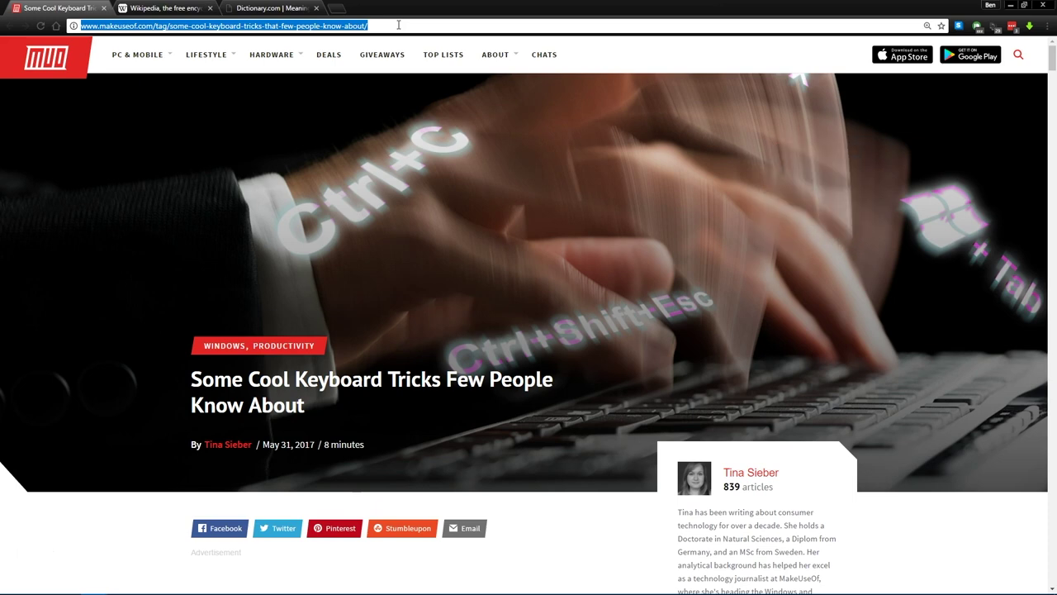
pyautogui.press('BackSpace')
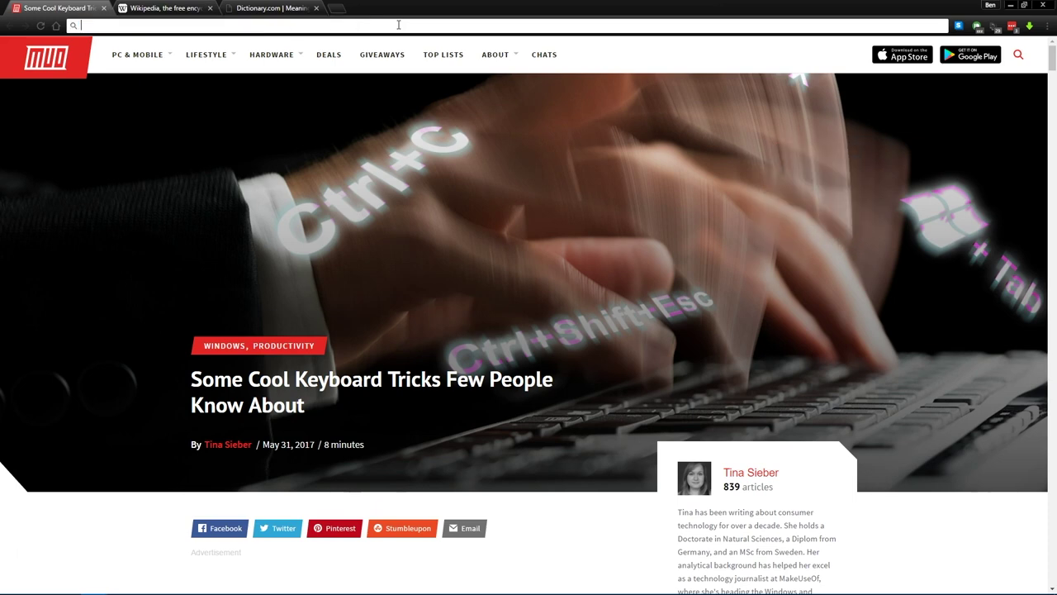
pyautogui.hotkey('ctrl', 'z')
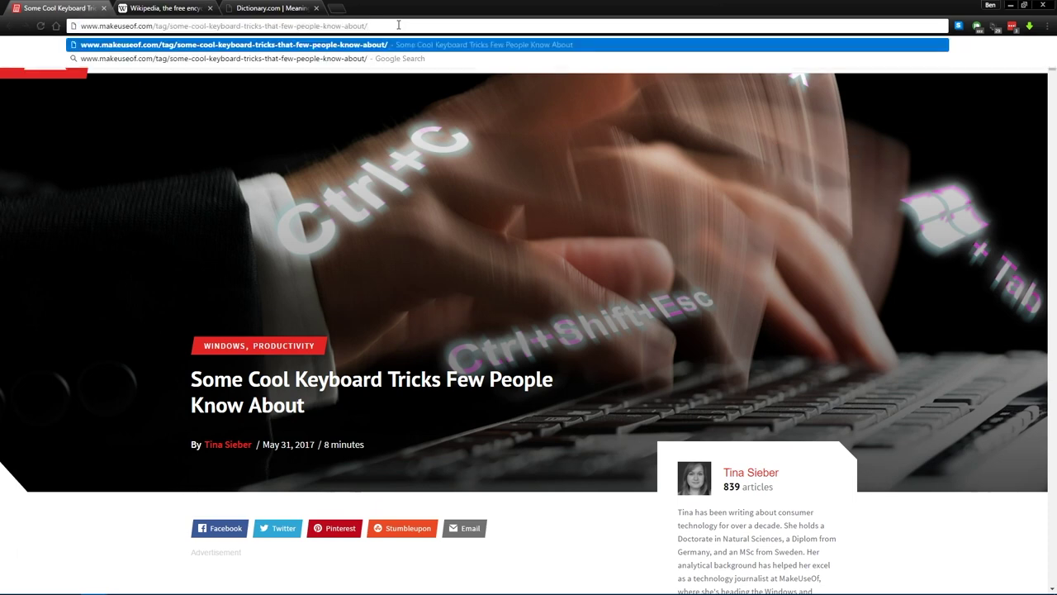
pyautogui.hotkey('ctrl', 'y')
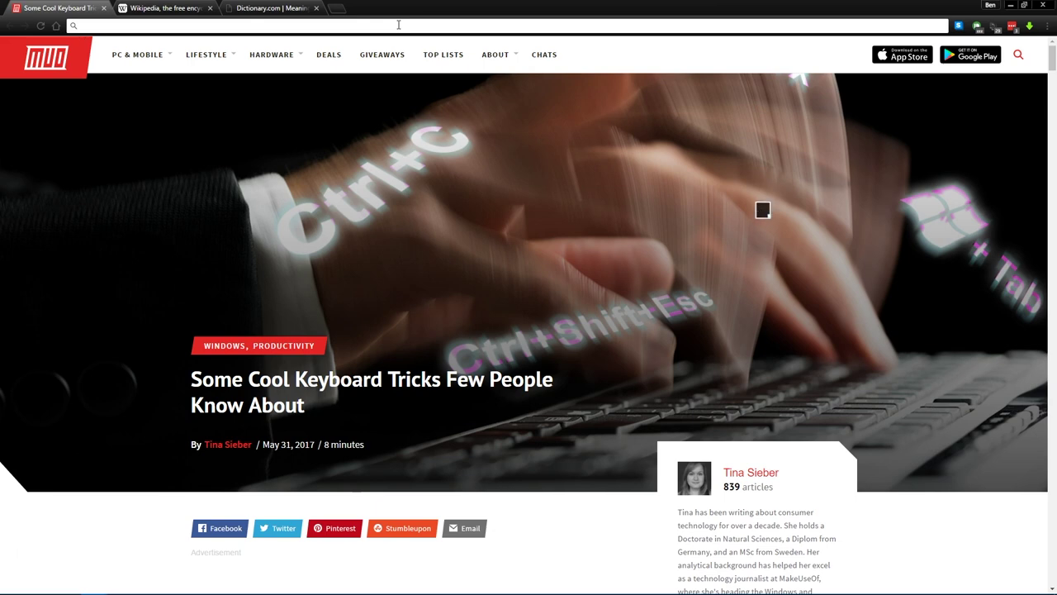
# - Close the Chrome window holding the article and Dictionary.com with Alt+F4
pyautogui.hotkey('ctrl', 'shift', 'Tab')
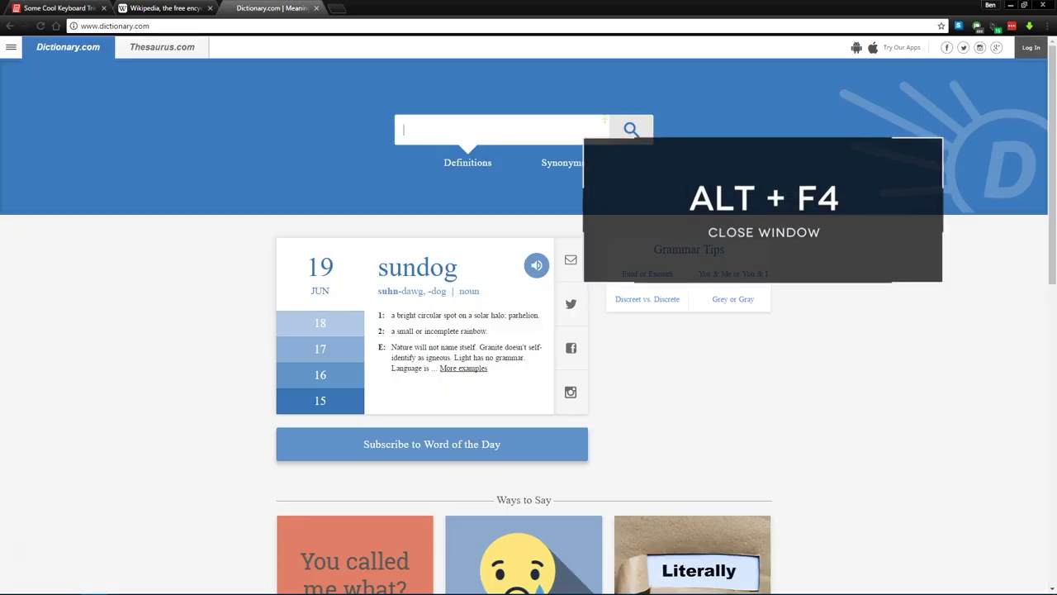
pyautogui.hotkey('alt', 'F4')
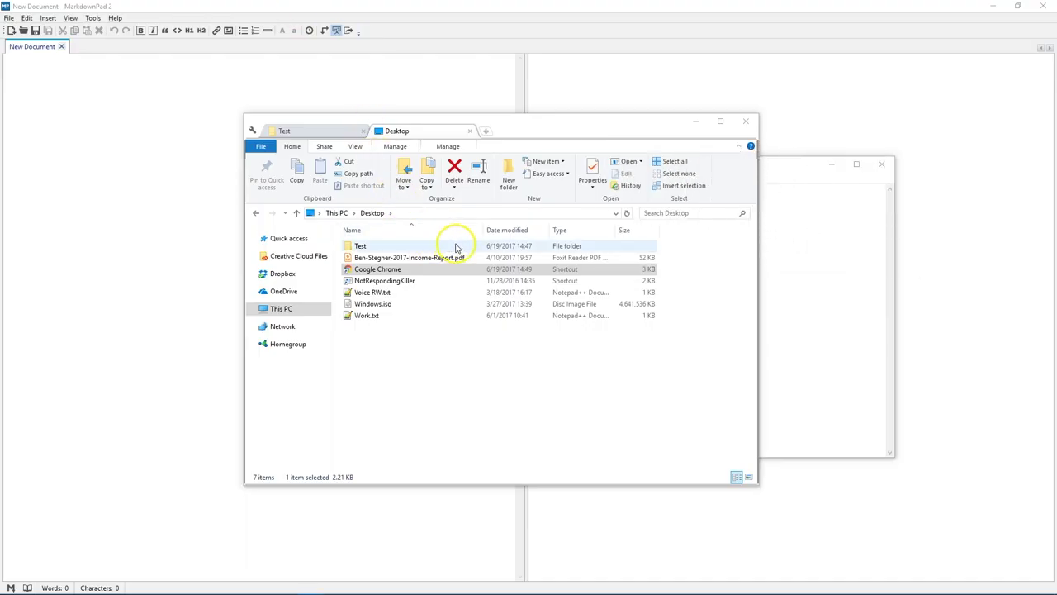
pyautogui.click(554, 380)
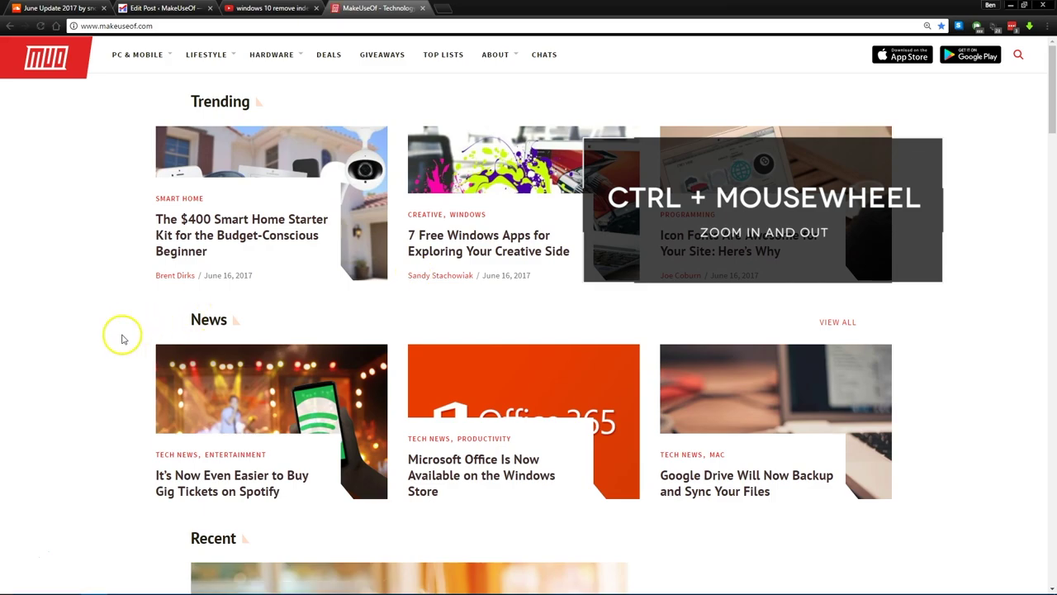
# - Zoom the MakeUseOf homepage in and out with Ctrl+scroll, then reset to normal with Ctrl+0
pyautogui.scroll(8, 122, 339)
pyautogui.scroll(-8, 122, 338)
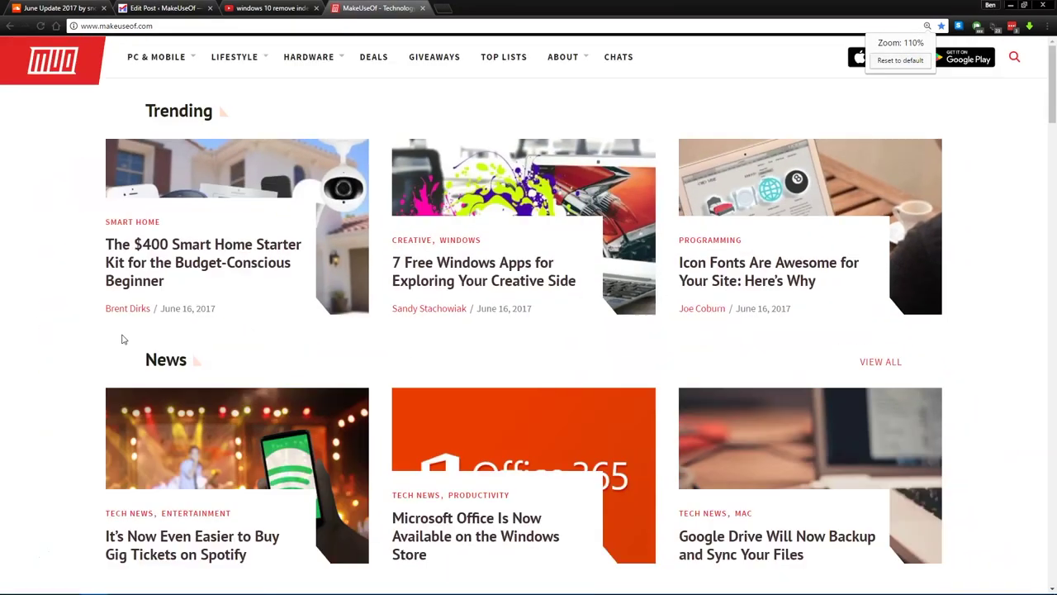
pyautogui.scroll(2, 90, 338)
pyautogui.scroll(-3, 90, 338)
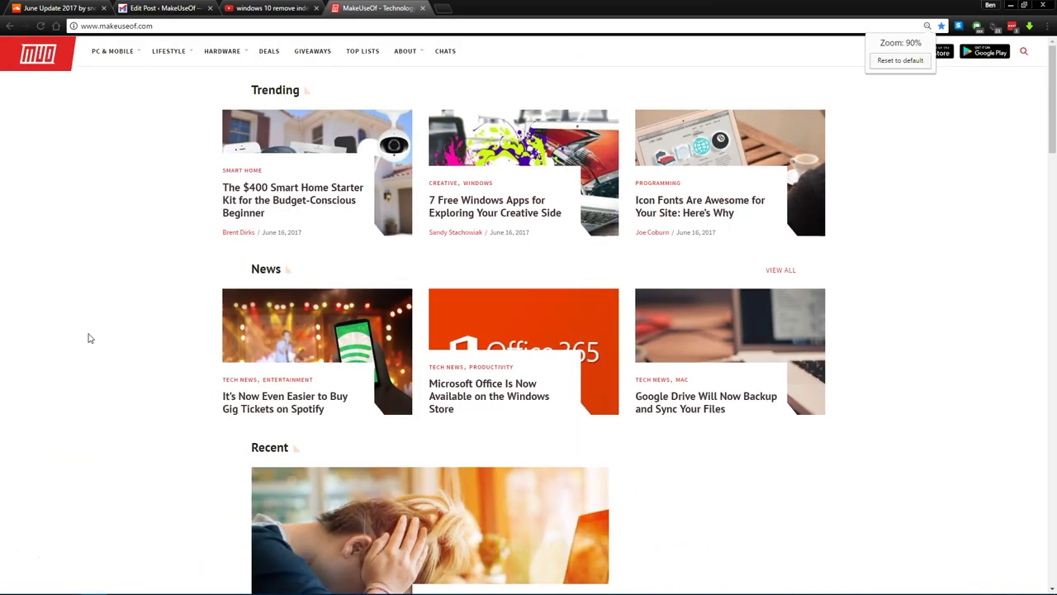
pyautogui.scroll(-2, 90, 337)
pyautogui.scroll(-1, 90, 338)
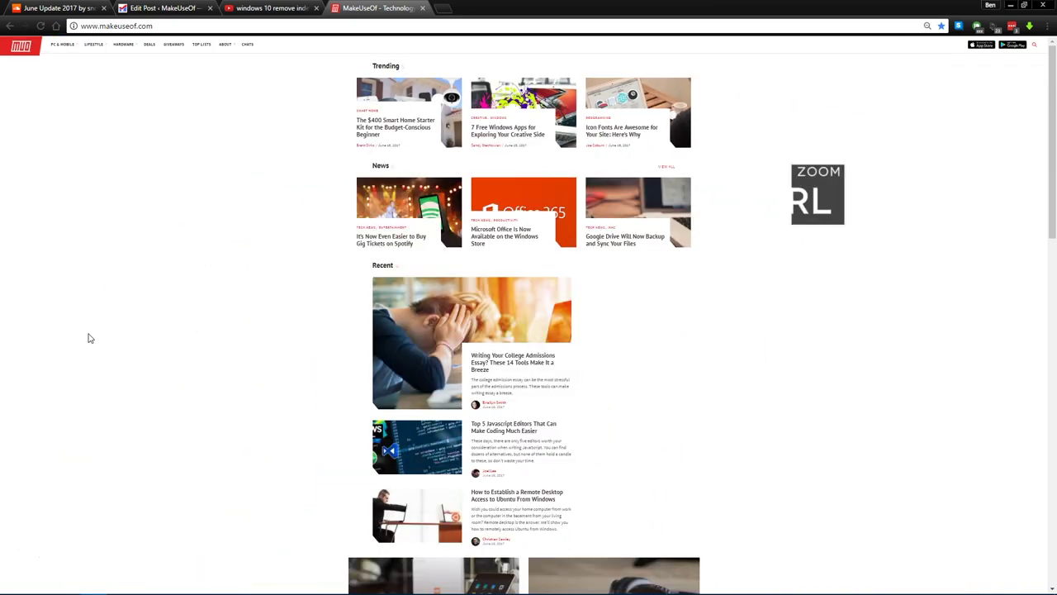
pyautogui.hotkey('ctrl', '0')
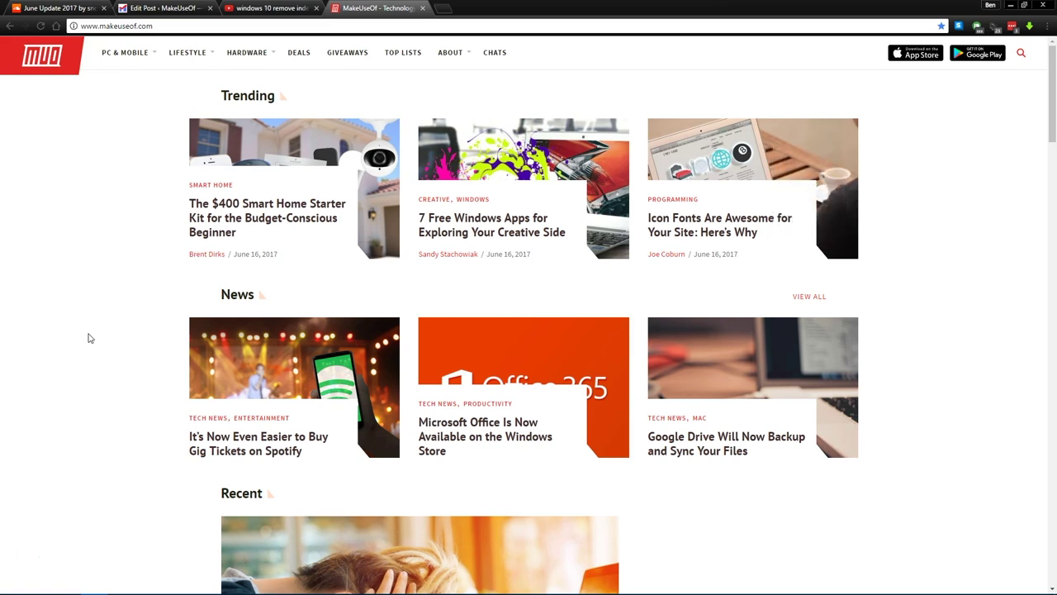
pyautogui.click(98, 330)
pyautogui.click(188, 264)
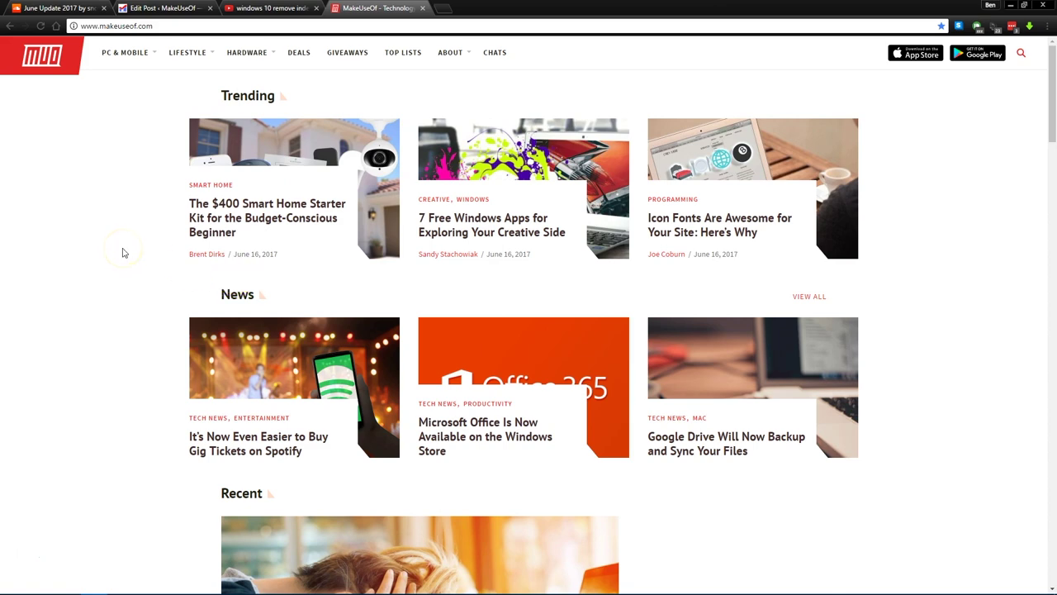